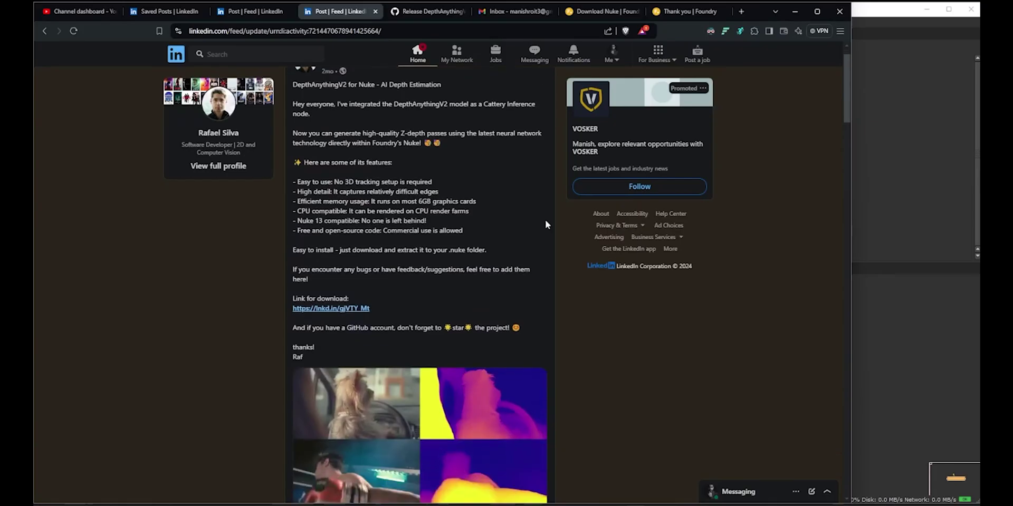
Read the LinkedIn post about DepthAnythingV2 for Nuke and switch to its GitHub release page
{"action": "scroll", "coordinate": [545, 222], "scroll_direction": "down", "scroll_amount": 1}
{"action": "scroll", "coordinate": [353, 123], "scroll_direction": "up", "scroll_amount": 2}
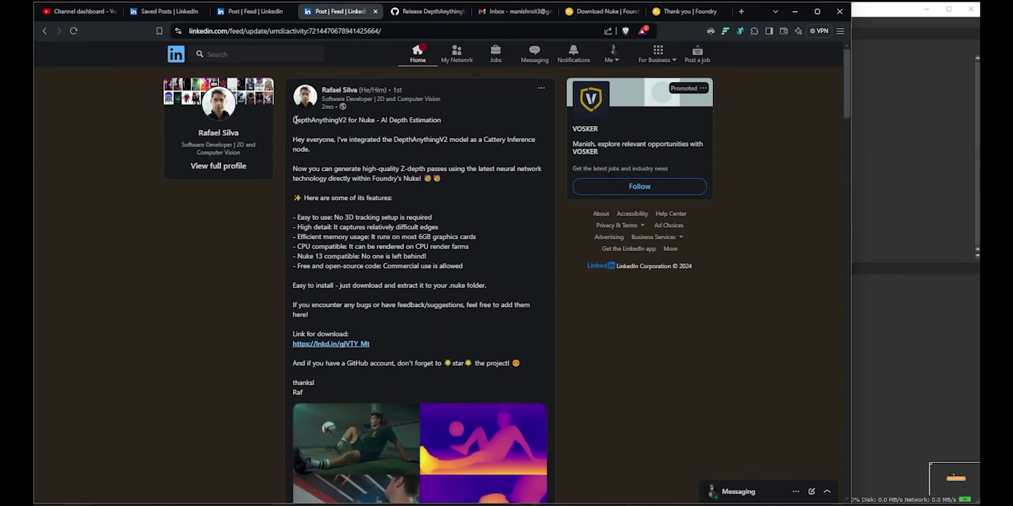
{"action": "scroll", "coordinate": [527, 232], "scroll_direction": "down", "scroll_amount": 4}
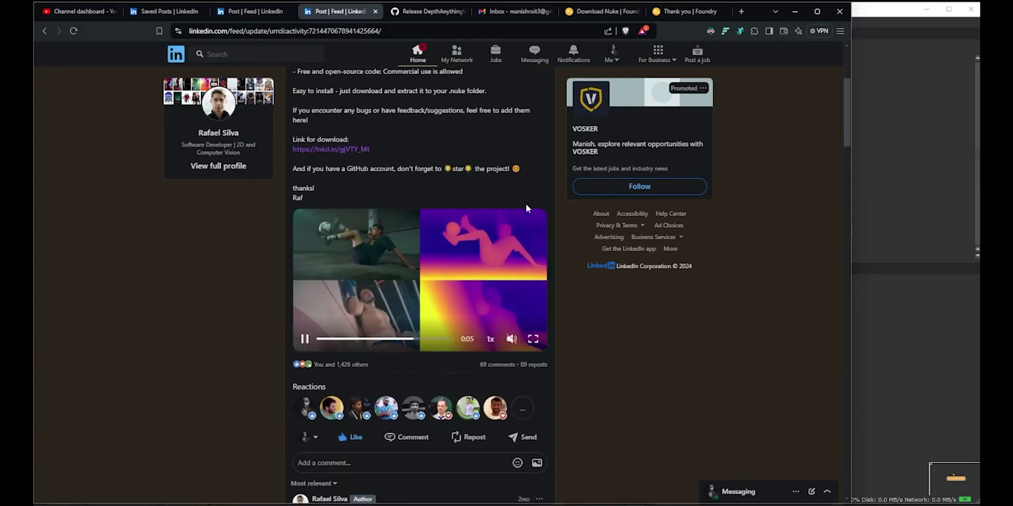
{"action": "scroll", "coordinate": [221, 294], "scroll_direction": "up", "scroll_amount": 3}
{"action": "scroll", "coordinate": [340, 310], "scroll_direction": "down", "scroll_amount": 1}
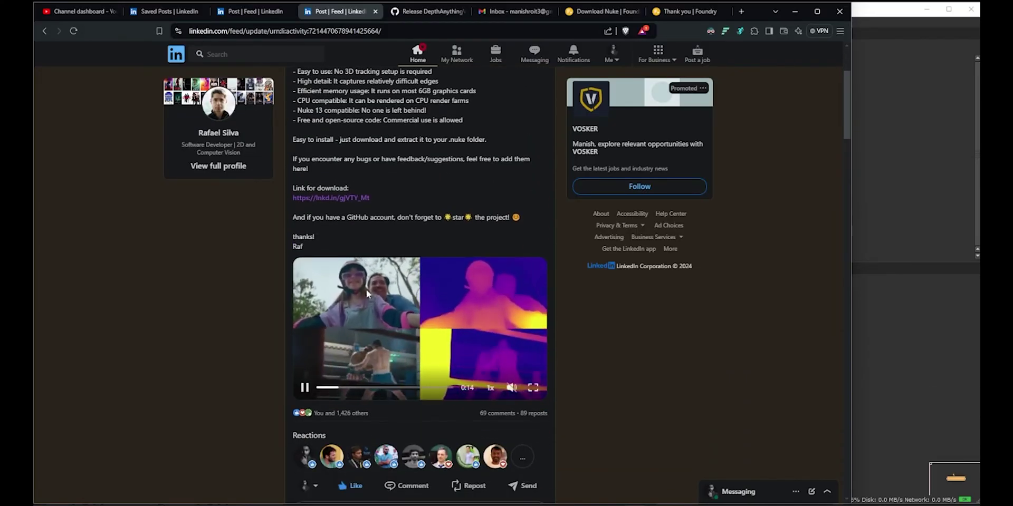
{"action": "scroll", "coordinate": [508, 350], "scroll_direction": "up", "scroll_amount": 3}
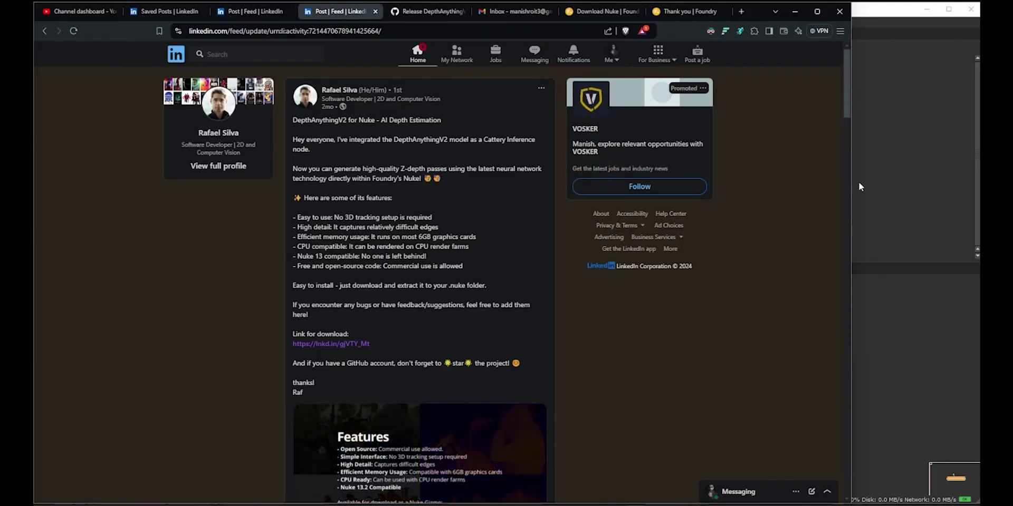
{"action": "left_click", "coordinate": [163, 11]}
{"action": "left_click", "coordinate": [341, 12]}
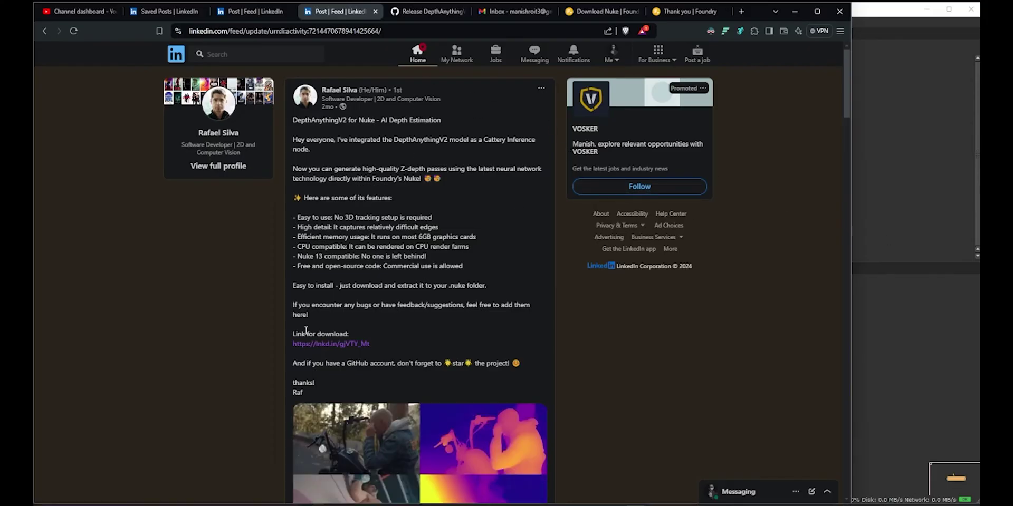
{"action": "left_click", "coordinate": [430, 12]}
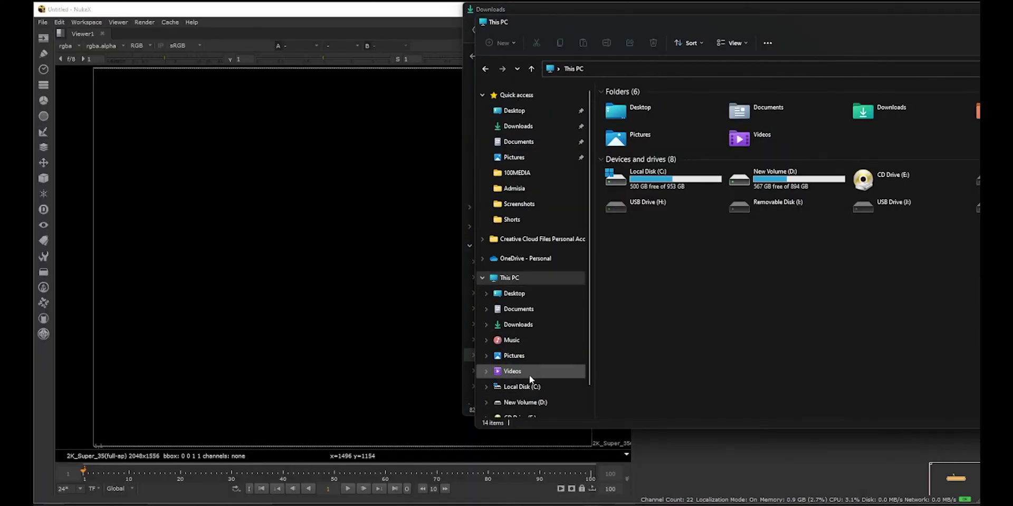
Paste the copied Cattery folder into the .nuke folder of the user's home directory on Local Disk (C:)
{"action": "left_click", "coordinate": [528, 386]}
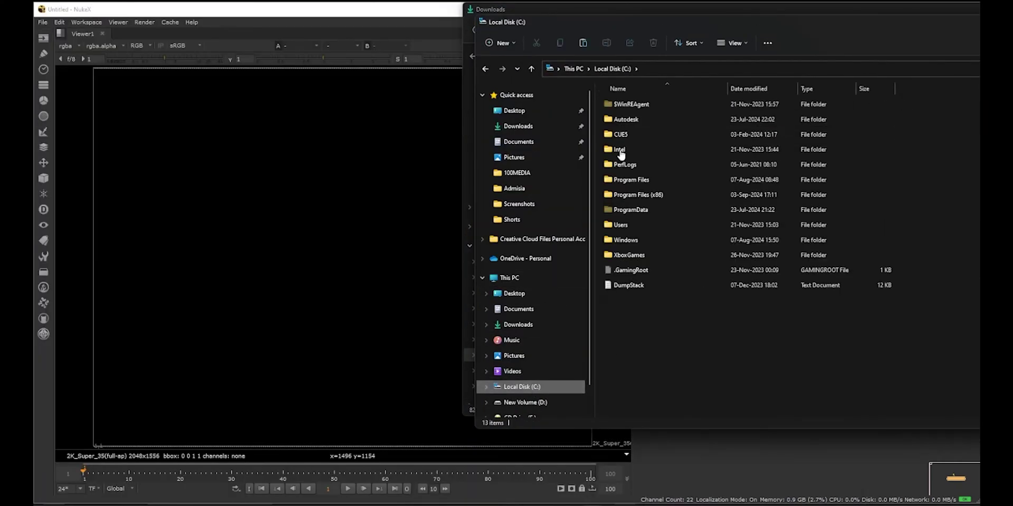
{"action": "double_click", "coordinate": [635, 242]}
{"action": "double_click", "coordinate": [662, 135]}
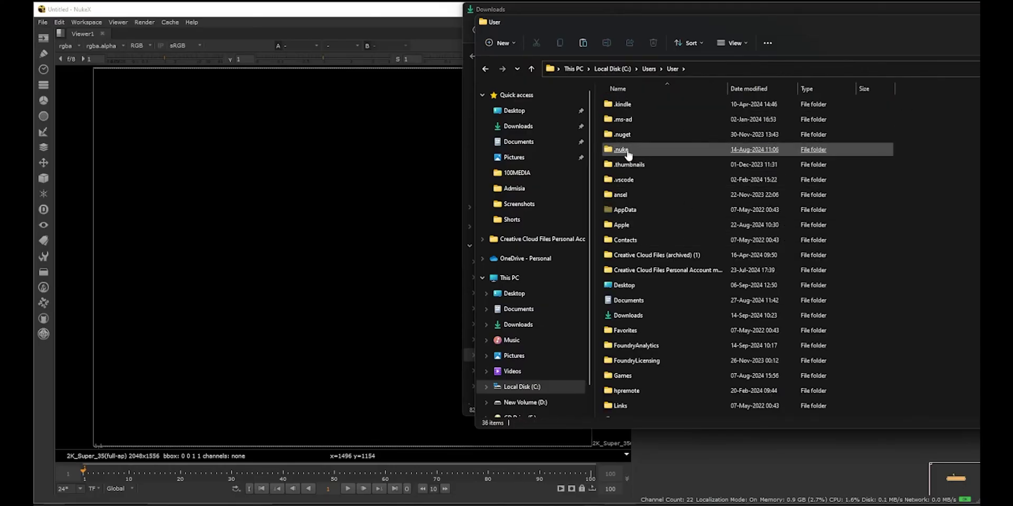
{"action": "double_click", "coordinate": [621, 149]}
{"action": "left_click", "coordinate": [633, 120]}
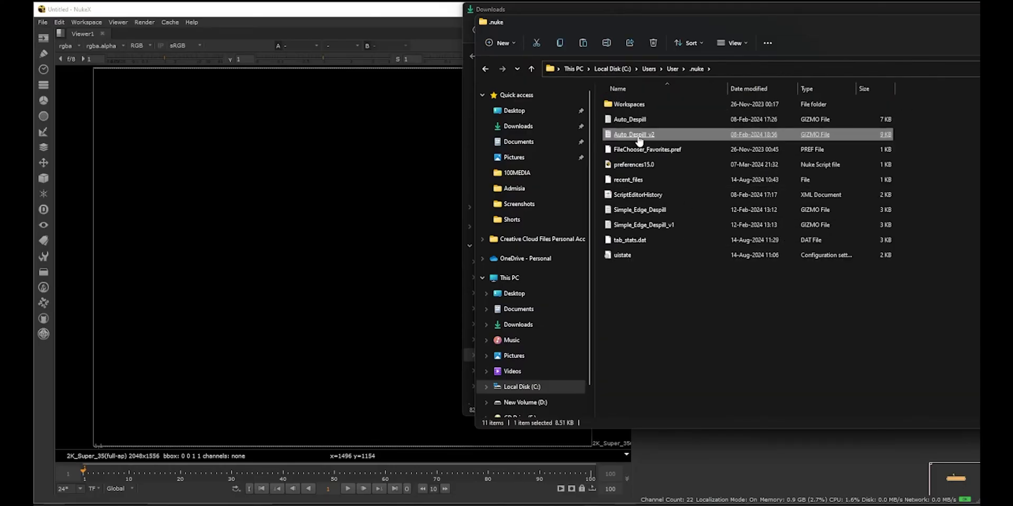
{"action": "left_click", "coordinate": [707, 339]}
{"action": "key", "text": "ctrl+v"}
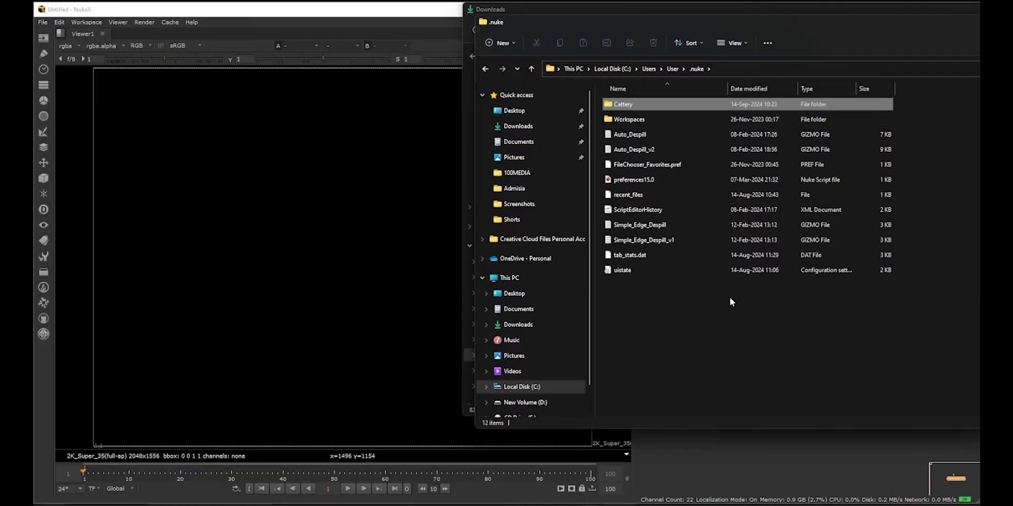
{"action": "left_click", "coordinate": [730, 296]}
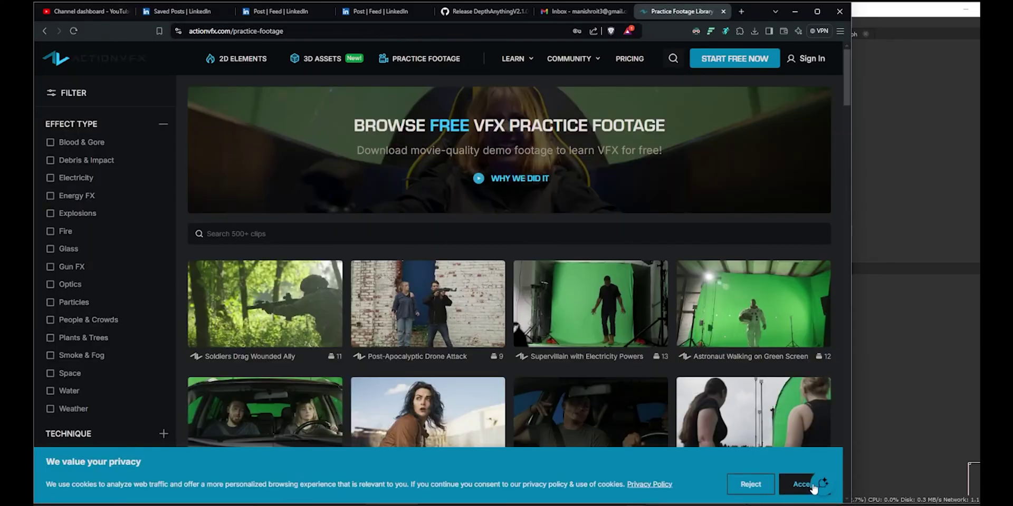
Accept the cookies while browsing ActionVFX's practice footage, and play the loaded rooftop clip in NukeX
{"action": "left_click", "coordinate": [796, 482]}
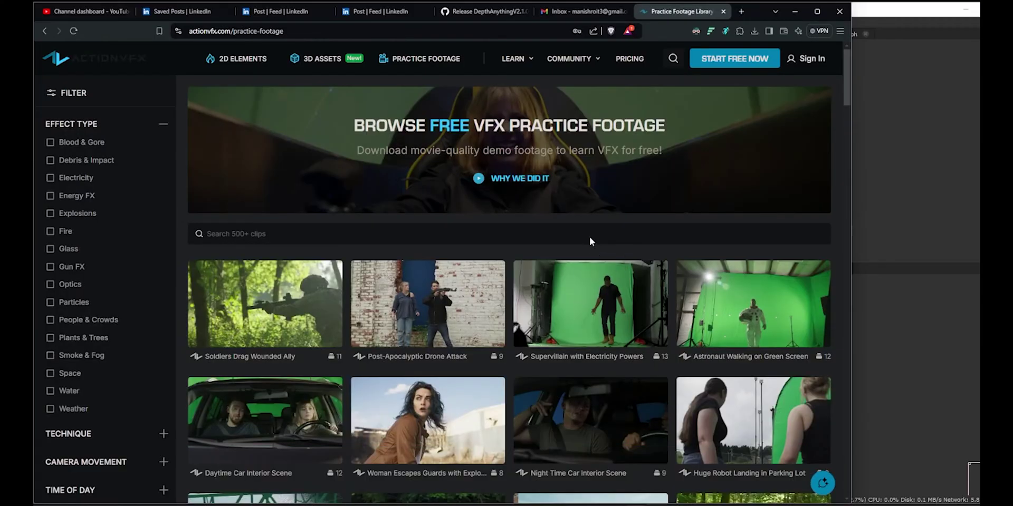
{"action": "scroll", "coordinate": [588, 232], "scroll_direction": "down", "scroll_amount": 3}
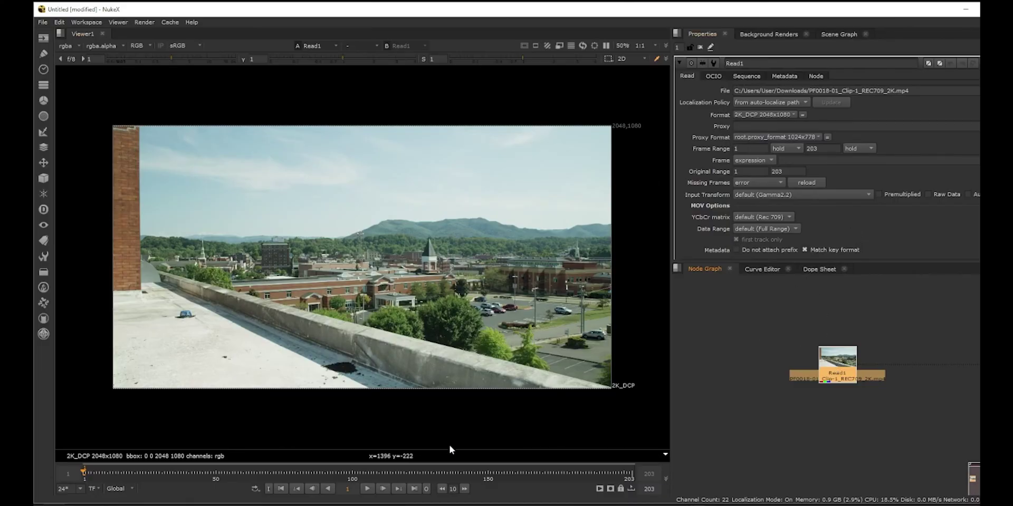
{"action": "key", "text": "l"}
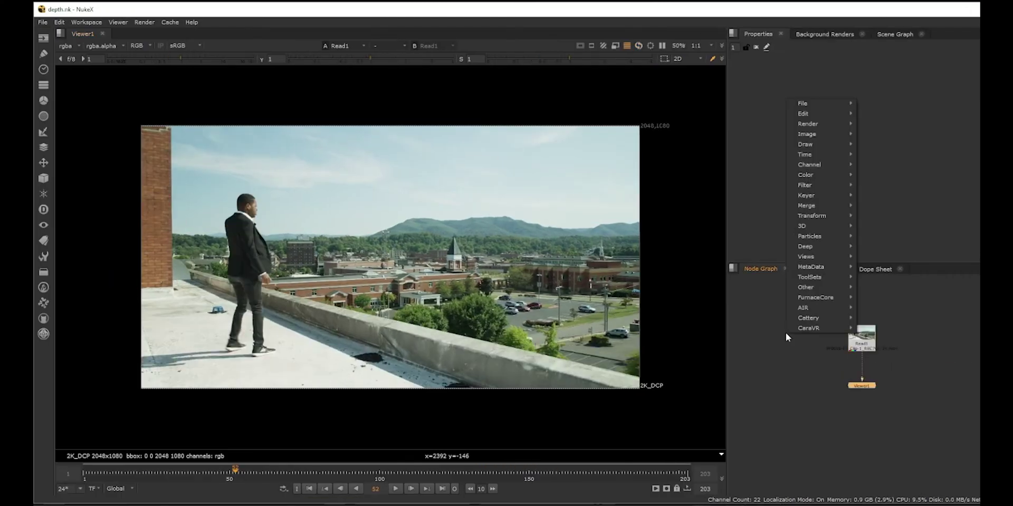
Add the Cattery DepthAnythingV2 depth estimation node and connect it below the Read1 clip
{"action": "mouse_move", "coordinate": [819, 328]}
{"action": "mouse_move", "coordinate": [897, 329]}
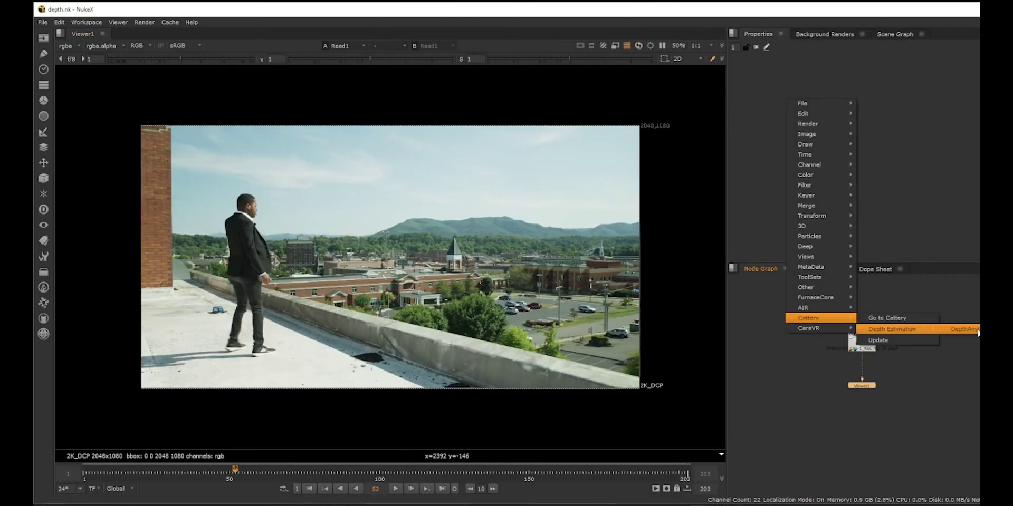
{"action": "left_click", "coordinate": [977, 330]}
{"action": "left_click_drag", "start_coordinate": [871, 385], "coordinate": [1002, 367]}
{"action": "left_click_drag", "start_coordinate": [775, 335], "coordinate": [862, 380]}
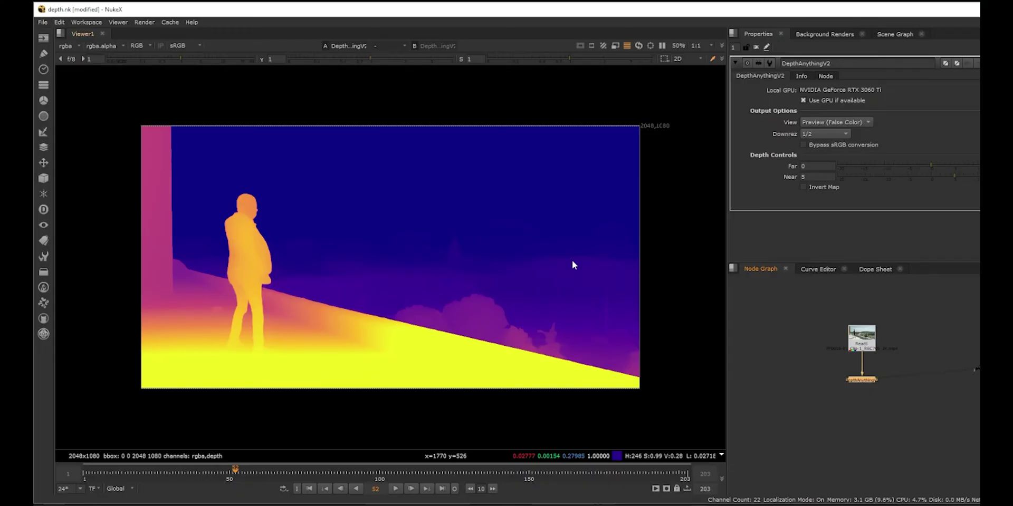
Set the DepthAnythingV2 node's Downrez to 1/1 (Full Res) and examine the man's silhouette in the depth map
{"action": "scroll", "coordinate": [881, 373], "scroll_direction": "up", "scroll_amount": 2}
{"action": "left_click", "coordinate": [923, 331]}
{"action": "middle_click_drag", "start_coordinate": [923, 331], "coordinate": [979, 359]}
{"action": "scroll", "coordinate": [978, 359], "scroll_direction": "up", "scroll_amount": 1}
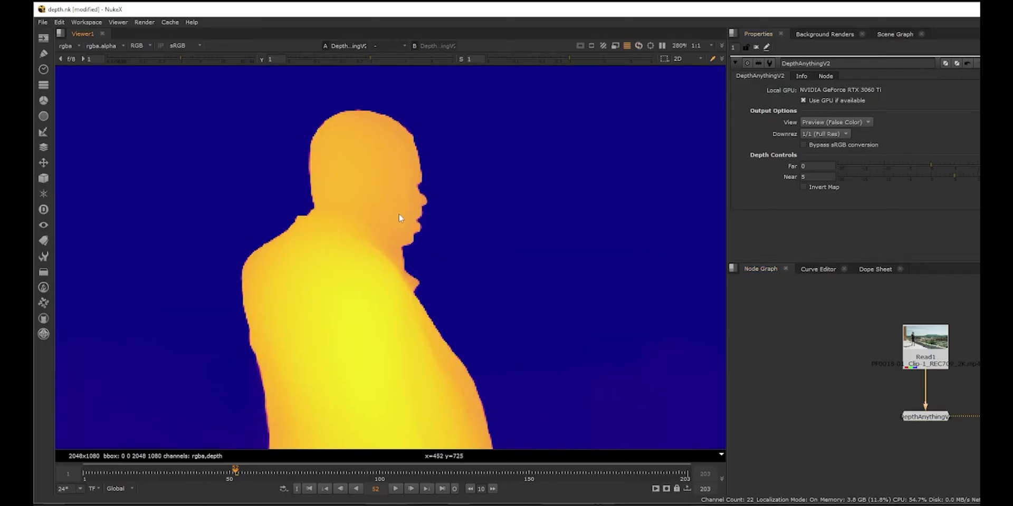
{"action": "scroll", "coordinate": [501, 294], "scroll_direction": "down", "scroll_amount": 6}
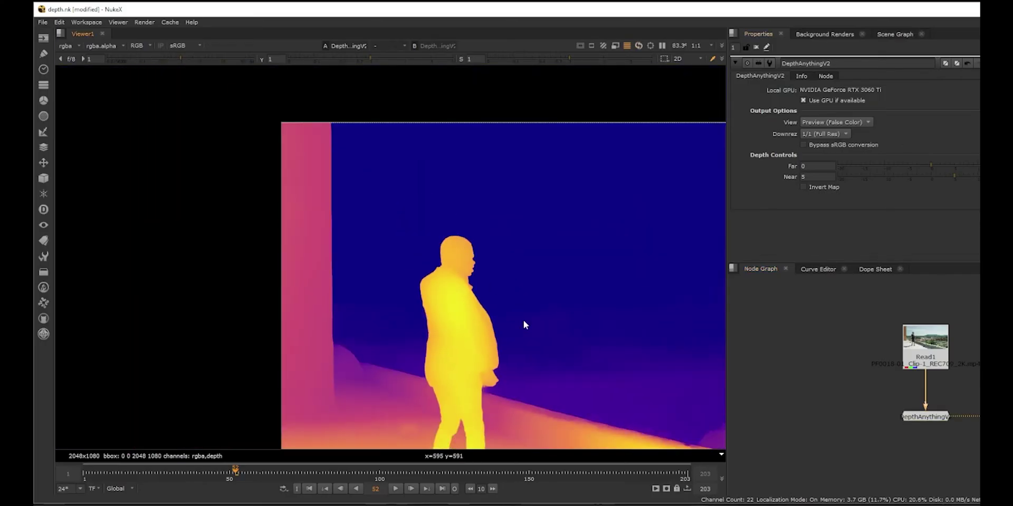
{"action": "scroll", "coordinate": [524, 321], "scroll_direction": "down", "scroll_amount": 3}
{"action": "middle_click_drag", "start_coordinate": [523, 321], "coordinate": [432, 277]}
{"action": "middle_click_drag", "start_coordinate": [509, 275], "coordinate": [430, 280]}
{"action": "middle_click_drag", "start_coordinate": [540, 287], "coordinate": [568, 305]}
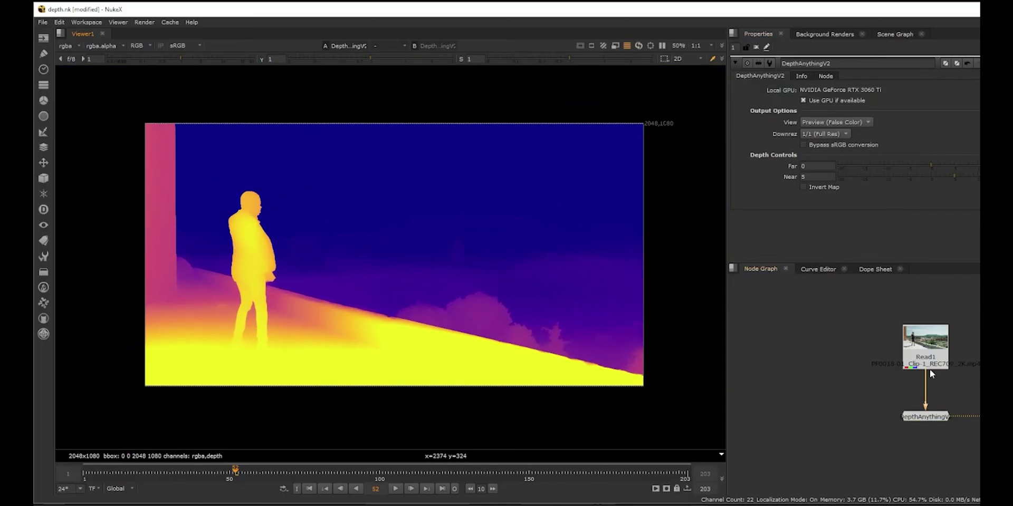
Open the DepthAnythingV2 node's internal graph and view the output of its first nodes down to Assert1
{"action": "left_click", "coordinate": [927, 416]}
{"action": "key", "text": "ctrl+Return"}
{"action": "scroll", "coordinate": [876, 361], "scroll_direction": "up", "scroll_amount": 4}
{"action": "middle_click_drag", "start_coordinate": [876, 361], "coordinate": [906, 365]}
{"action": "scroll", "coordinate": [913, 325], "scroll_direction": "down", "scroll_amount": 1}
{"action": "left_click", "coordinate": [876, 331]}
{"action": "key", "text": "1"}
{"action": "scroll", "coordinate": [905, 423], "scroll_direction": "up", "scroll_amount": 3}
{"action": "left_click", "coordinate": [854, 380]}
{"action": "key", "text": "1"}
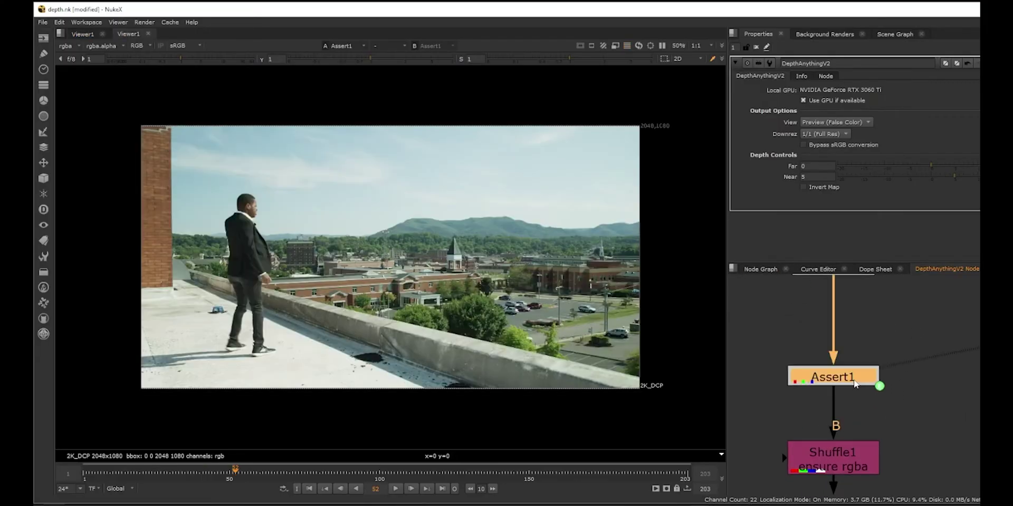
Open the Assert1 node's properties and examine the expression behind its expression field
{"action": "double_click", "coordinate": [855, 384]}
{"action": "scroll", "coordinate": [932, 362], "scroll_direction": "down", "scroll_amount": 2}
{"action": "left_click", "coordinate": [941, 406]}
{"action": "left_click", "coordinate": [855, 385]}
{"action": "right_click", "coordinate": [796, 90]}
{"action": "left_click", "coordinate": [862, 157]}
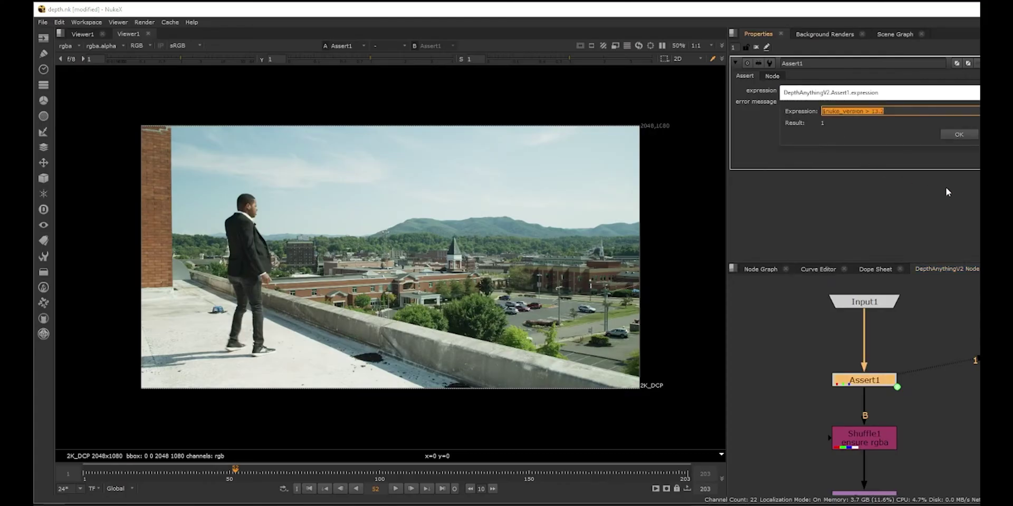
{"action": "key", "text": "Escape"}
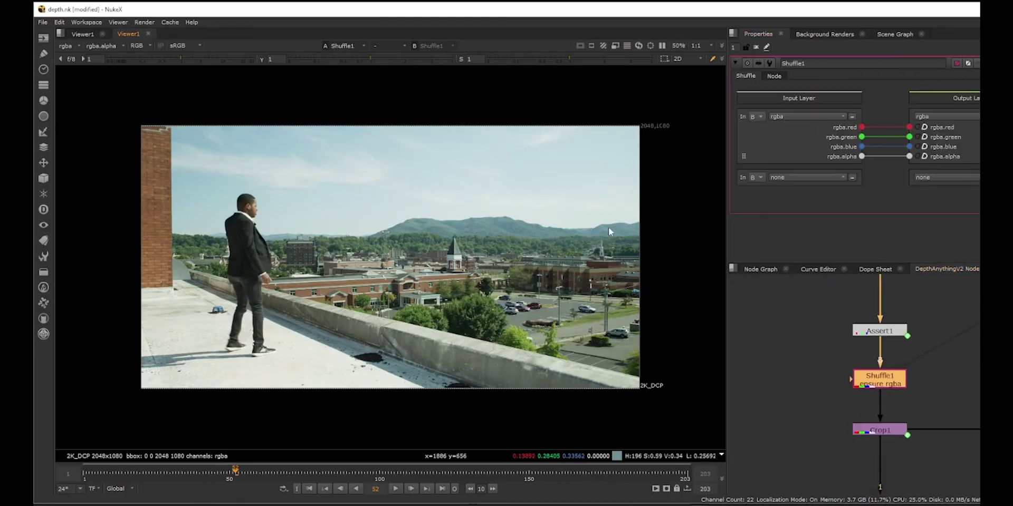
Examine the Shuffle1 and Crop1 nodes and follow the internal graph towards Colorspace1
{"action": "scroll", "coordinate": [963, 368], "scroll_direction": "down", "scroll_amount": 2}
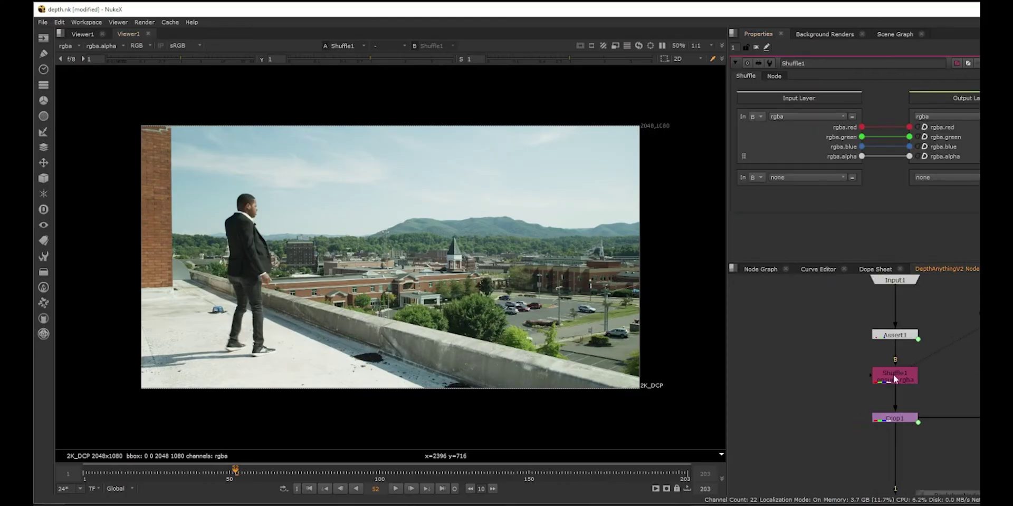
{"action": "scroll", "coordinate": [948, 384], "scroll_direction": "down", "scroll_amount": 1}
{"action": "middle_click_drag", "start_coordinate": [948, 385], "coordinate": [874, 337]}
{"action": "scroll", "coordinate": [831, 373], "scroll_direction": "up", "scroll_amount": 2}
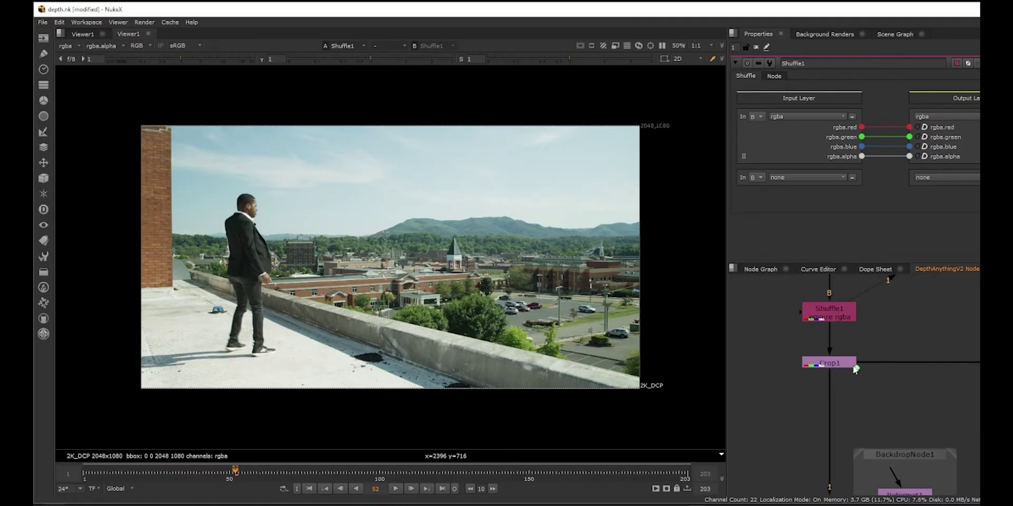
{"action": "scroll", "coordinate": [851, 367], "scroll_direction": "down", "scroll_amount": 2}
{"action": "middle_click_drag", "start_coordinate": [950, 385], "coordinate": [852, 363]}
{"action": "scroll", "coordinate": [938, 370], "scroll_direction": "up", "scroll_amount": 2}
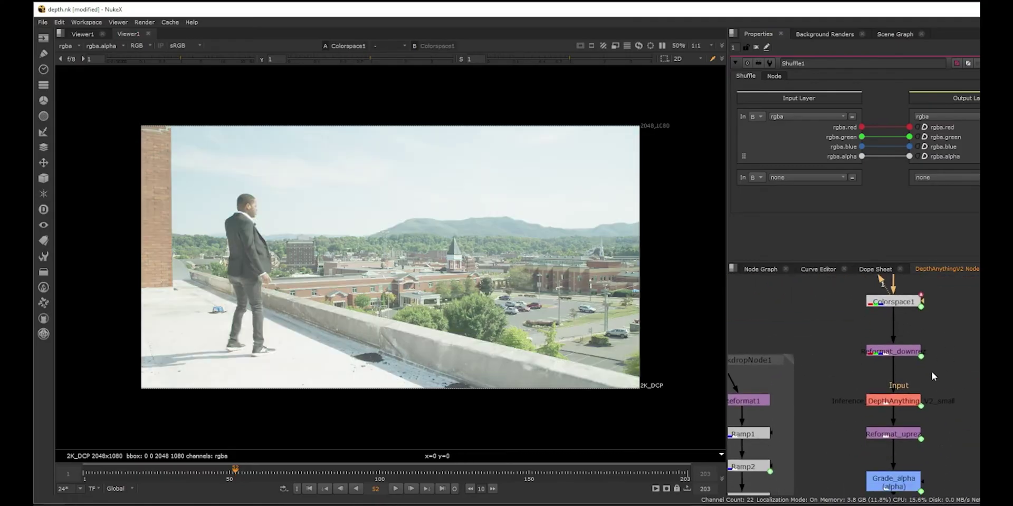
View the outputs of the Reformat_downrez and Inference_DepthAnything_V2_small nodes
{"action": "scroll", "coordinate": [905, 356], "scroll_direction": "up", "scroll_amount": 1}
{"action": "left_click", "coordinate": [905, 355]}
{"action": "key", "text": "1"}
{"action": "scroll", "coordinate": [957, 389], "scroll_direction": "down", "scroll_amount": 1}
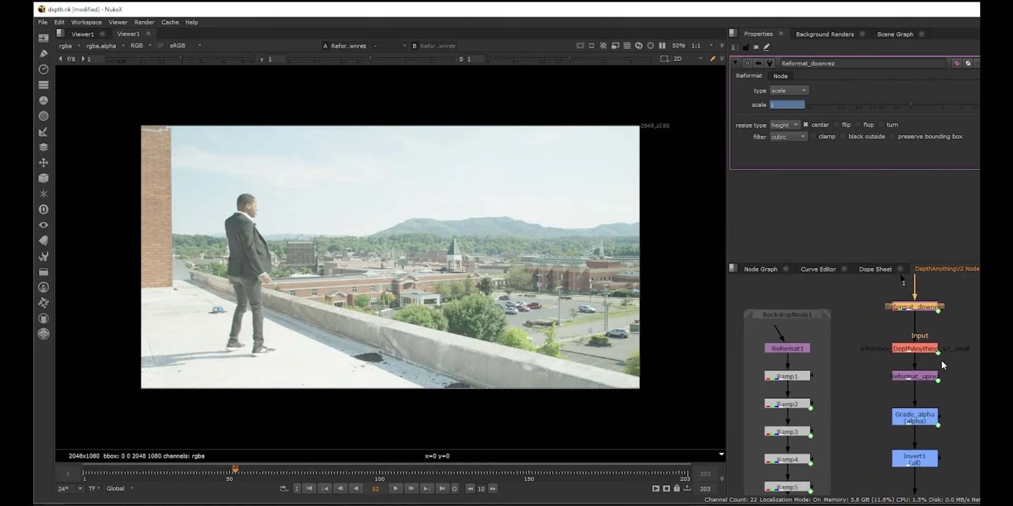
{"action": "scroll", "coordinate": [928, 358], "scroll_direction": "up", "scroll_amount": 2}
{"action": "left_click", "coordinate": [905, 350]}
{"action": "key", "text": "1"}
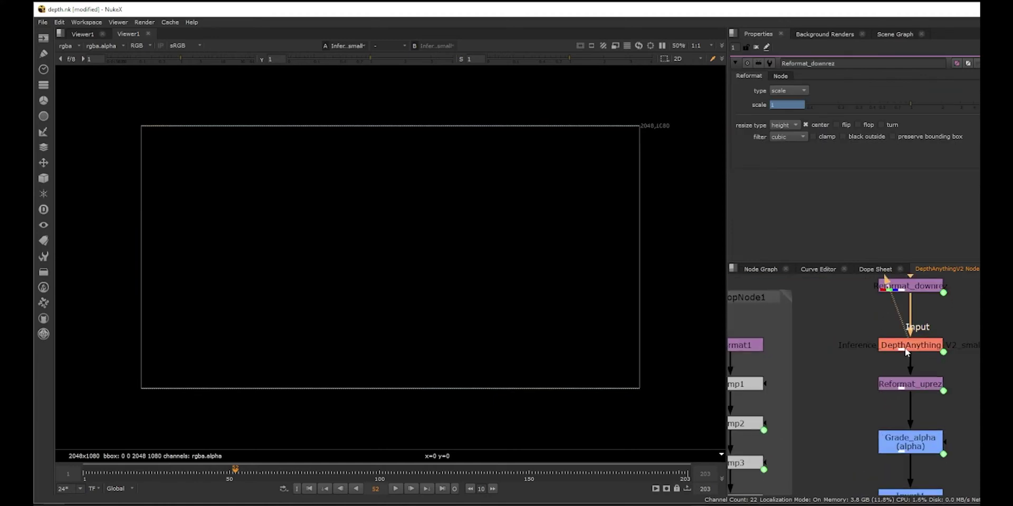
Open the Inference_DepthAnything_V2_small node's properties and examine its Model File expression
{"action": "double_click", "coordinate": [912, 351]}
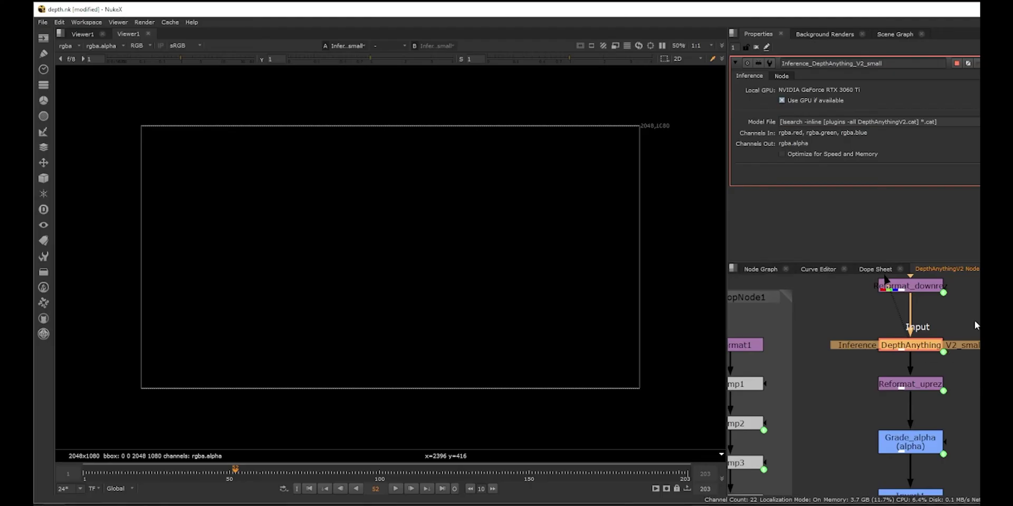
{"action": "left_click", "coordinate": [943, 122]}
{"action": "left_click", "coordinate": [966, 152]}
{"action": "left_click", "coordinate": [783, 121]}
{"action": "left_click", "coordinate": [966, 148]}
{"action": "left_click", "coordinate": [978, 122]}
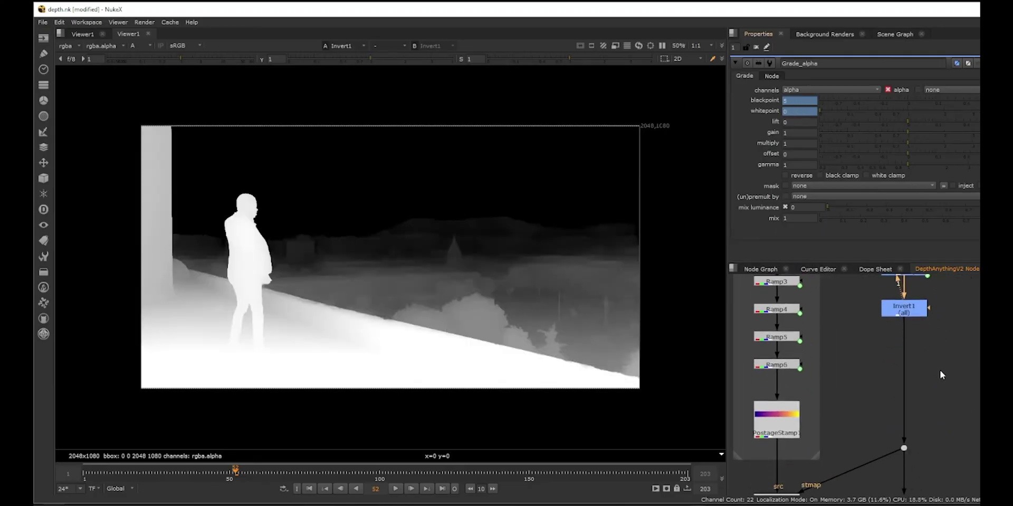
Follow the internal graph past Invert1 and view the Reformat1 node at the start of the colour ramp chain
{"action": "scroll", "coordinate": [951, 359], "scroll_direction": "down", "scroll_amount": 3}
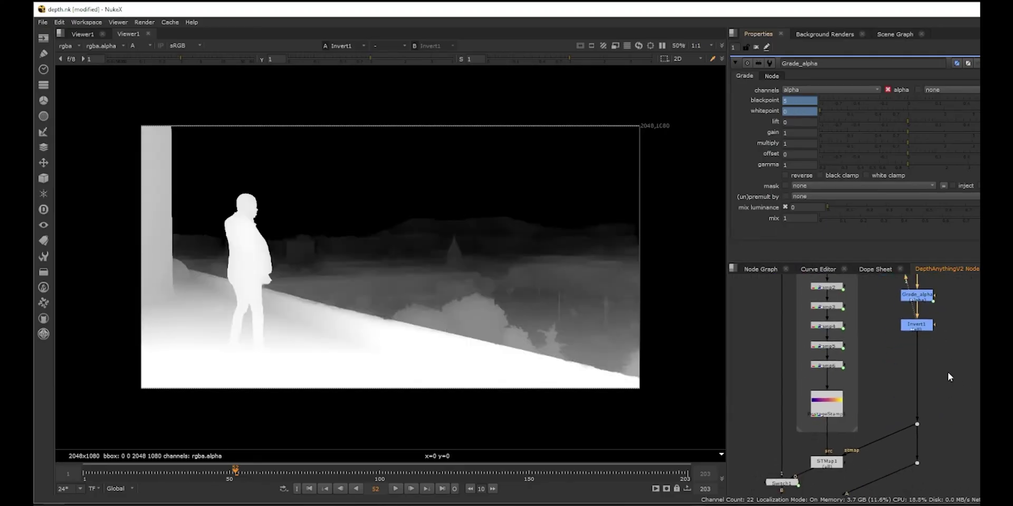
{"action": "scroll", "coordinate": [872, 409], "scroll_direction": "up", "scroll_amount": 3}
{"action": "middle_click_drag", "start_coordinate": [878, 398], "coordinate": [957, 357]}
{"action": "scroll", "coordinate": [956, 357], "scroll_direction": "down", "scroll_amount": 3}
{"action": "middle_click_drag", "start_coordinate": [955, 285], "coordinate": [944, 355]}
{"action": "middle_click_drag", "start_coordinate": [947, 323], "coordinate": [935, 425]}
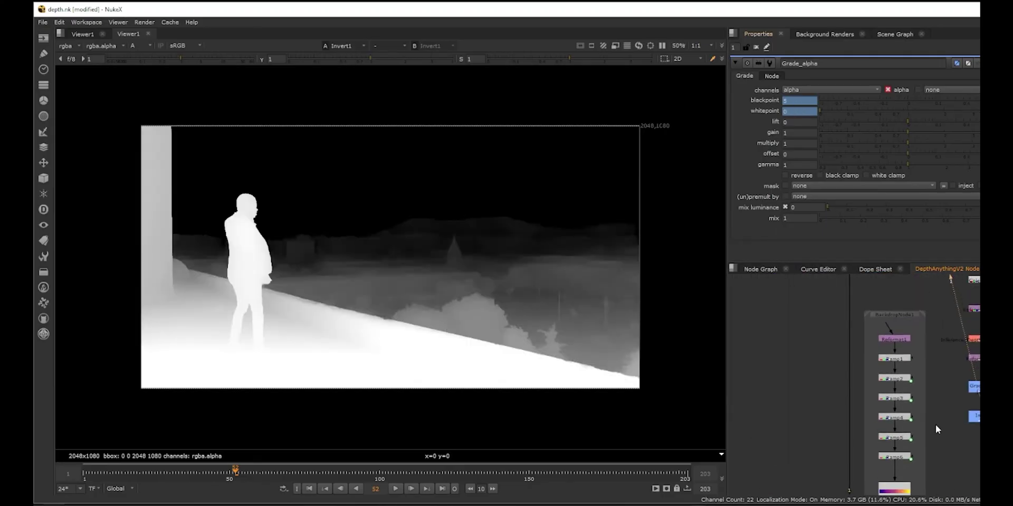
{"action": "left_click", "coordinate": [896, 339]}
{"action": "key", "text": "1"}
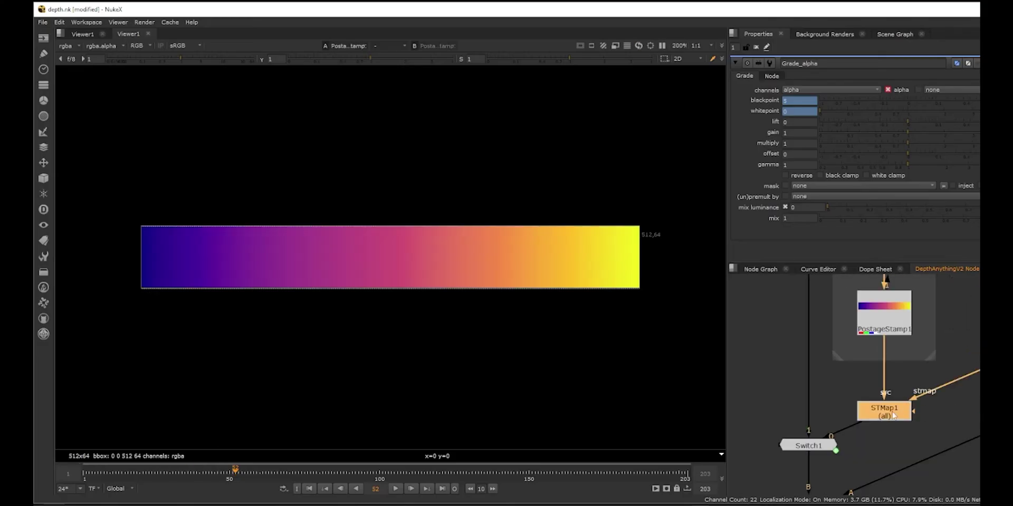
View the outputs of the STMap1 and Copy1 nodes near the end of the internal graph
{"action": "key", "text": "1"}
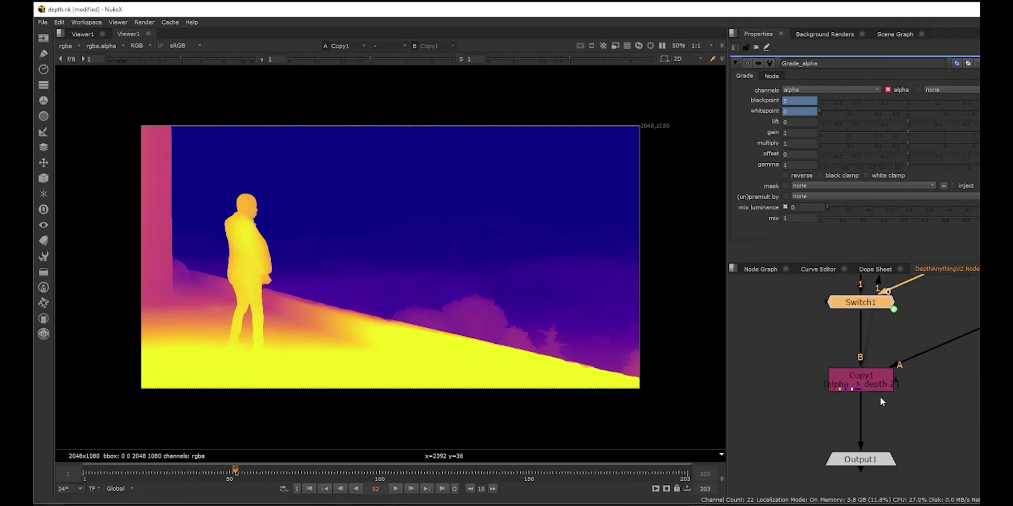
{"action": "left_click", "coordinate": [870, 386]}
{"action": "key", "text": "1"}
{"action": "key", "text": "1"}
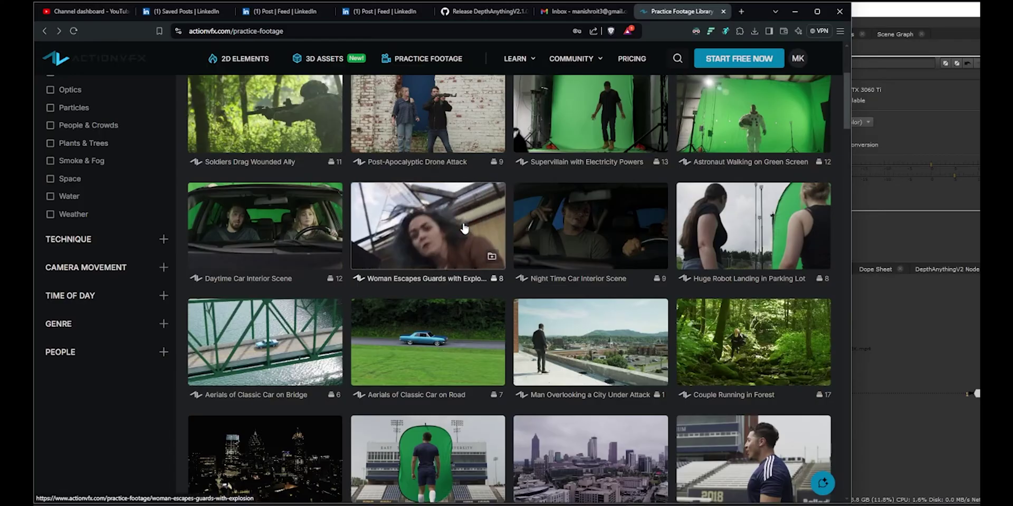
Switch to ActionVFX and open the Woman Escapes Guards with Explosion practice footage
{"action": "left_click", "coordinate": [451, 232]}
{"action": "left_click", "coordinate": [381, 295]}
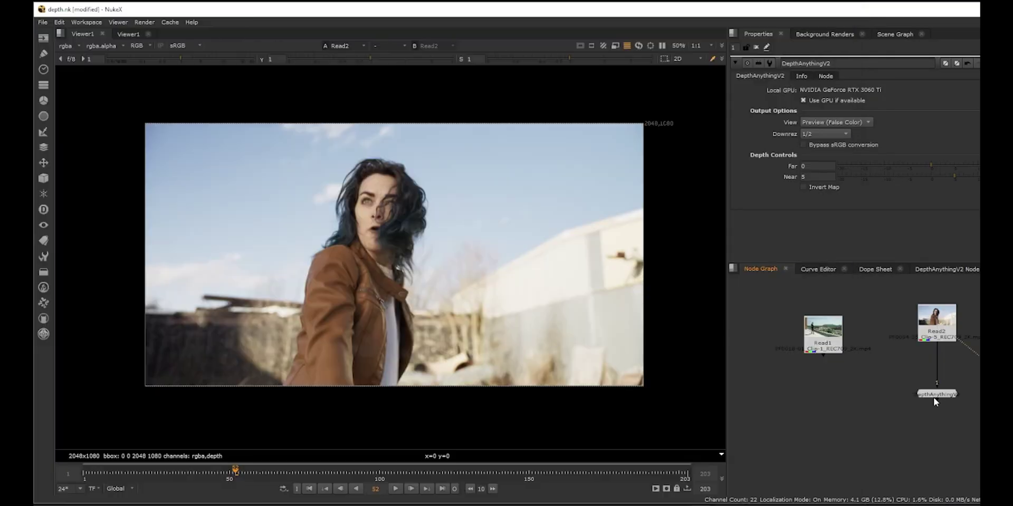
View and inspect the DepthAnythingV2 false-colour depth output for the Read2 clip of the woman
{"action": "left_click", "coordinate": [936, 395]}
{"action": "key", "text": "1"}
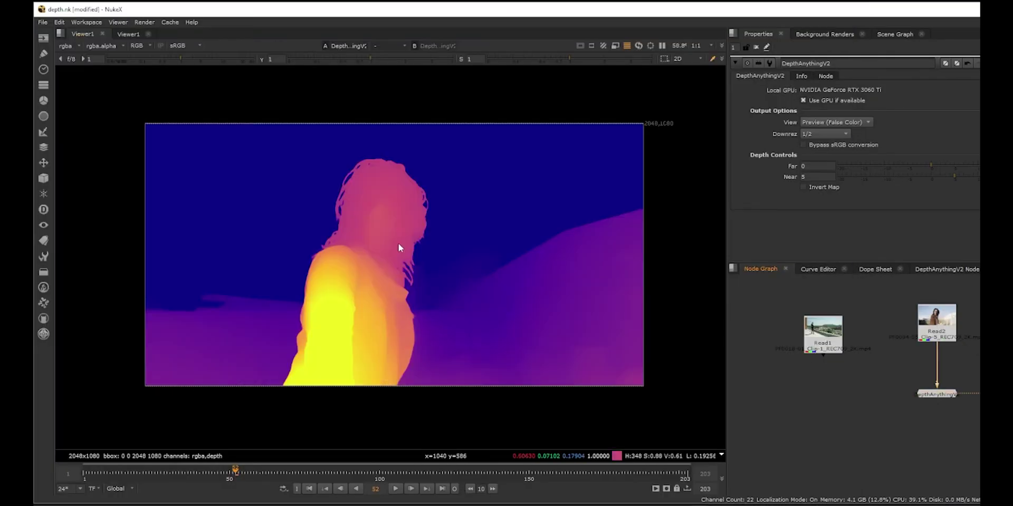
{"action": "scroll", "coordinate": [398, 247], "scroll_direction": "up", "scroll_amount": 5}
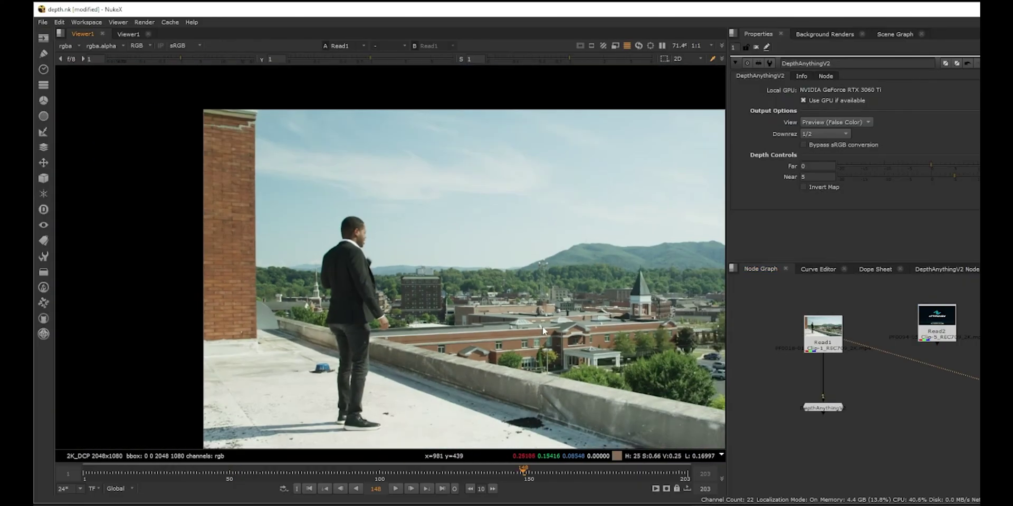
View the Read1 rooftop clip and its DepthAnythingV2 depth channel, and return the viewer to the rgba channels
{"action": "scroll", "coordinate": [238, 343], "scroll_direction": "down", "scroll_amount": 4}
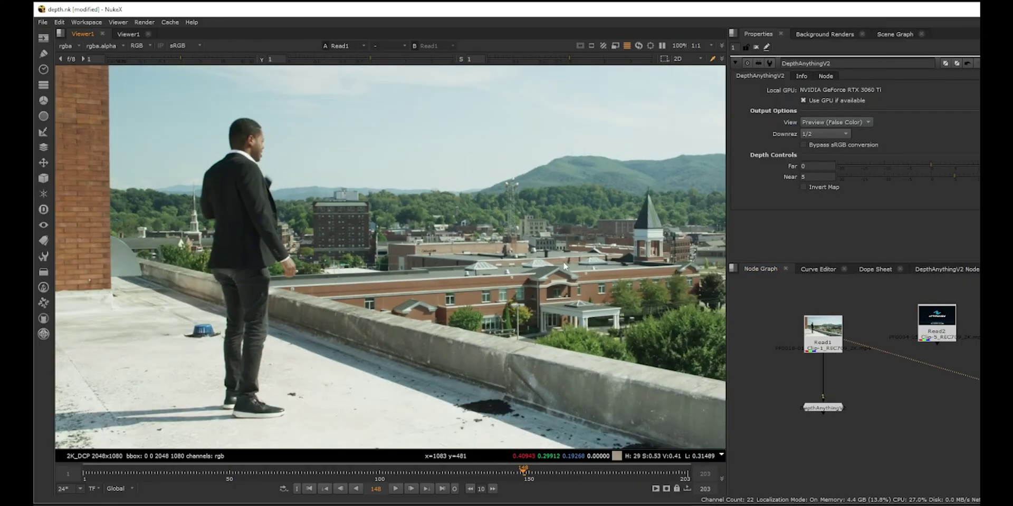
{"action": "scroll", "coordinate": [659, 119], "scroll_direction": "down", "scroll_amount": 3}
{"action": "key", "text": "f"}
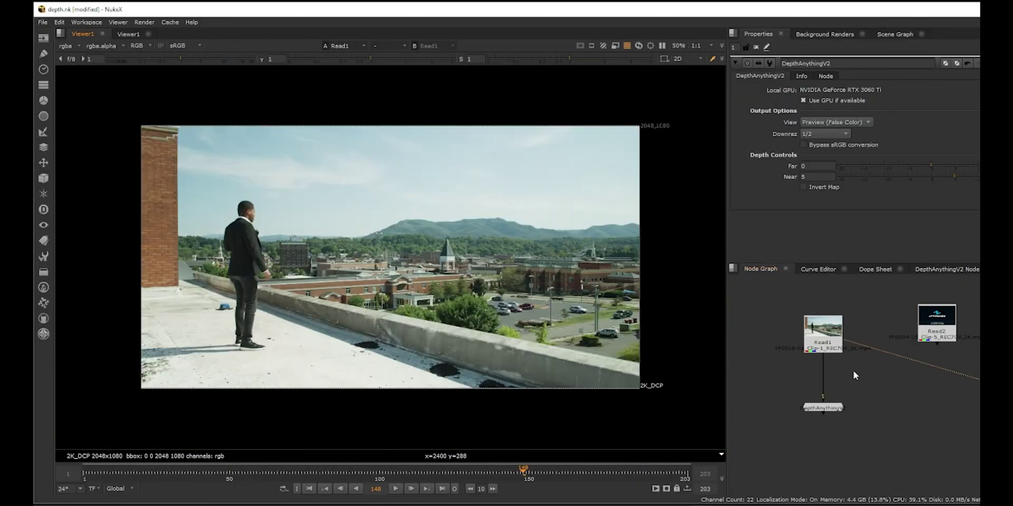
{"action": "scroll", "coordinate": [900, 403], "scroll_direction": "down", "scroll_amount": 3}
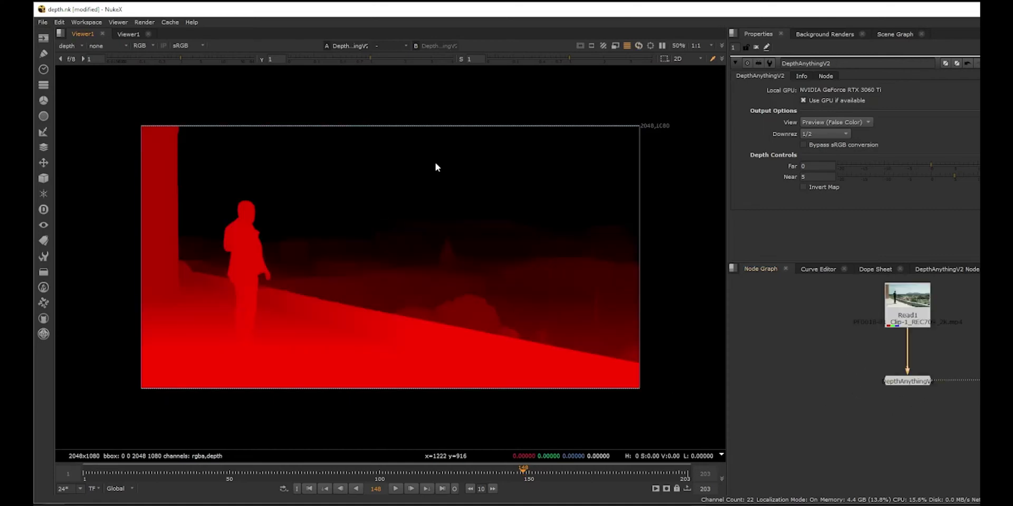
{"action": "left_click", "coordinate": [72, 45]}
Add a ZDefocus node below DepthAnythingV2 in the rooftop clip's graph
{"action": "key", "text": "Tab"}
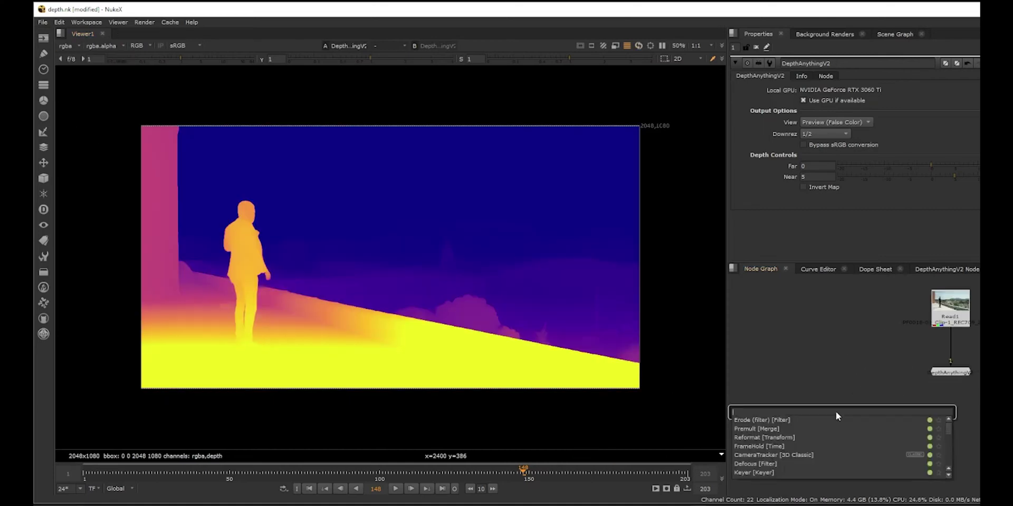
{"action": "type", "text": "zd"}
{"action": "key", "text": "Return"}
{"action": "key", "text": "Tab"}
{"action": "type", "text": "shuf"}
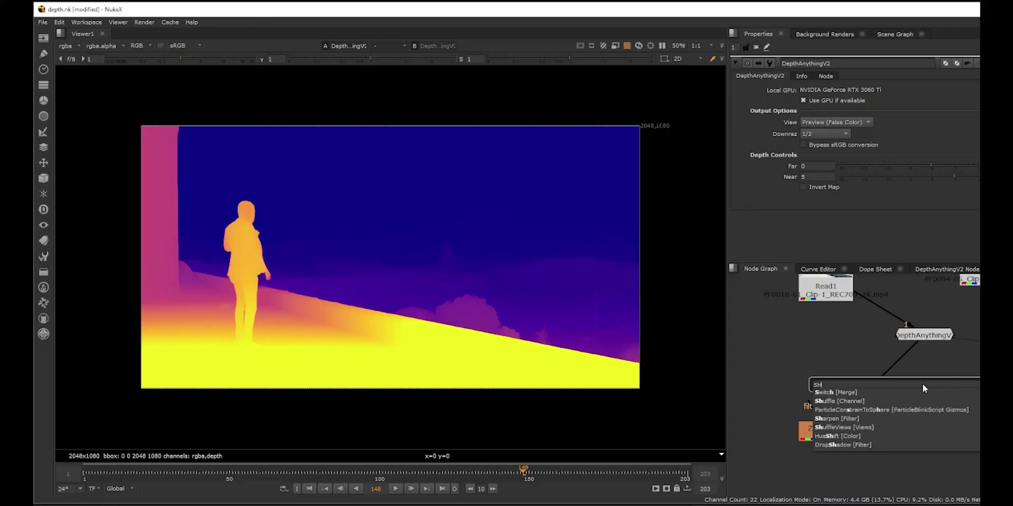
{"action": "left_click", "coordinate": [836, 391]}
Add a Copy node with Read1 as its B input and DepthAnythingV2 as its A input, and view it
{"action": "key", "text": "k"}
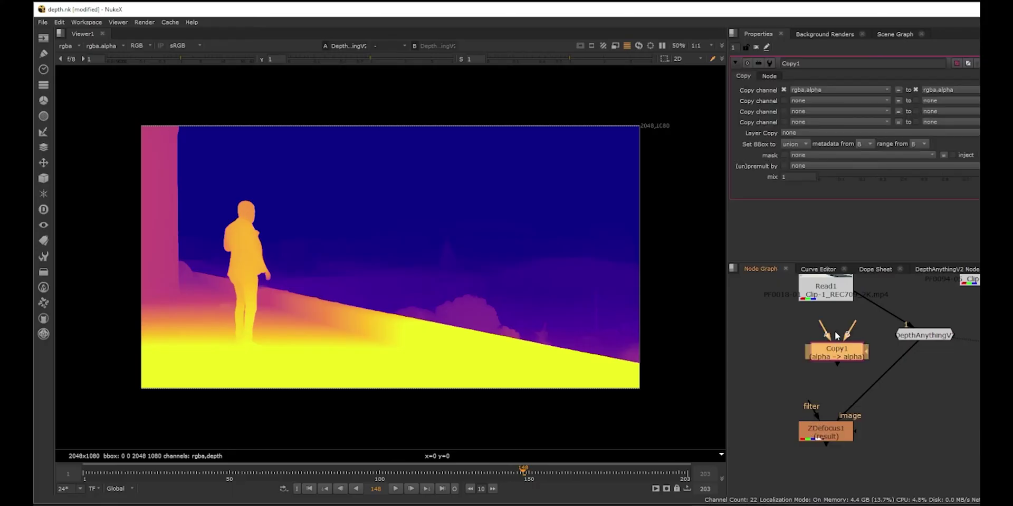
{"action": "left_click_drag", "start_coordinate": [931, 338], "coordinate": [929, 364]}
{"action": "left_click", "coordinate": [837, 362]}
{"action": "key", "text": "1"}
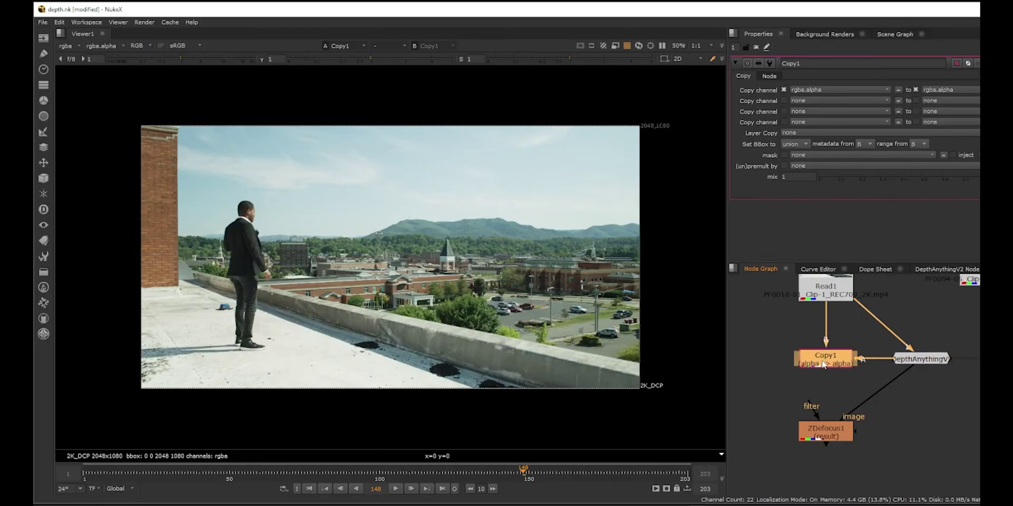
Set Copy1 to copy depth.Z to depth.Z, check the depth layer, and return the viewer to rgba
{"action": "left_click", "coordinate": [838, 90]}
{"action": "left_click", "coordinate": [828, 156]}
{"action": "left_click", "coordinate": [950, 90]}
{"action": "left_click", "coordinate": [957, 150]}
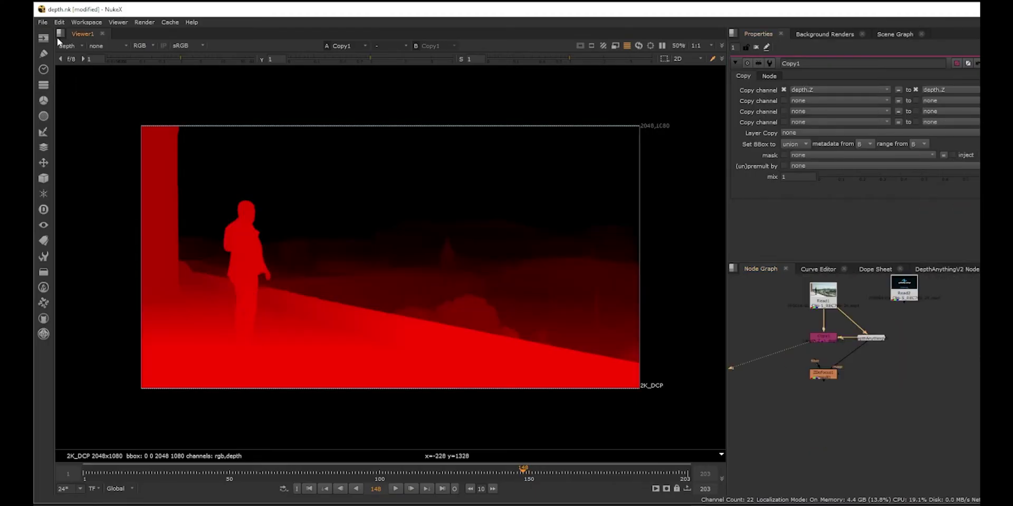
{"action": "left_click", "coordinate": [60, 44]}
{"action": "left_click", "coordinate": [82, 79]}
Feed ZDefocus1 from Copy1, view it, and set its output to focal plane setup
{"action": "scroll", "coordinate": [834, 353], "scroll_direction": "up", "scroll_amount": 1}
{"action": "scroll", "coordinate": [834, 353], "scroll_direction": "up", "scroll_amount": 2}
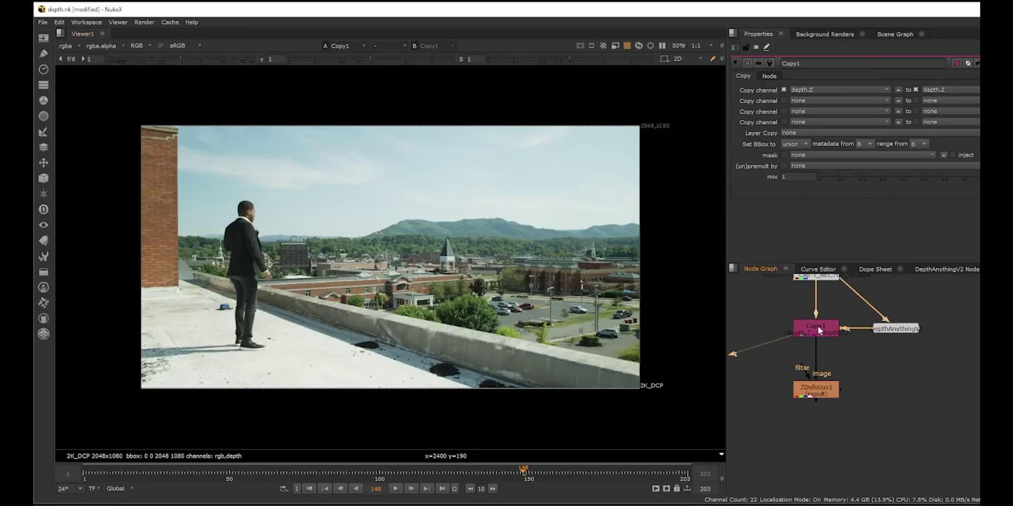
{"action": "key", "text": "1"}
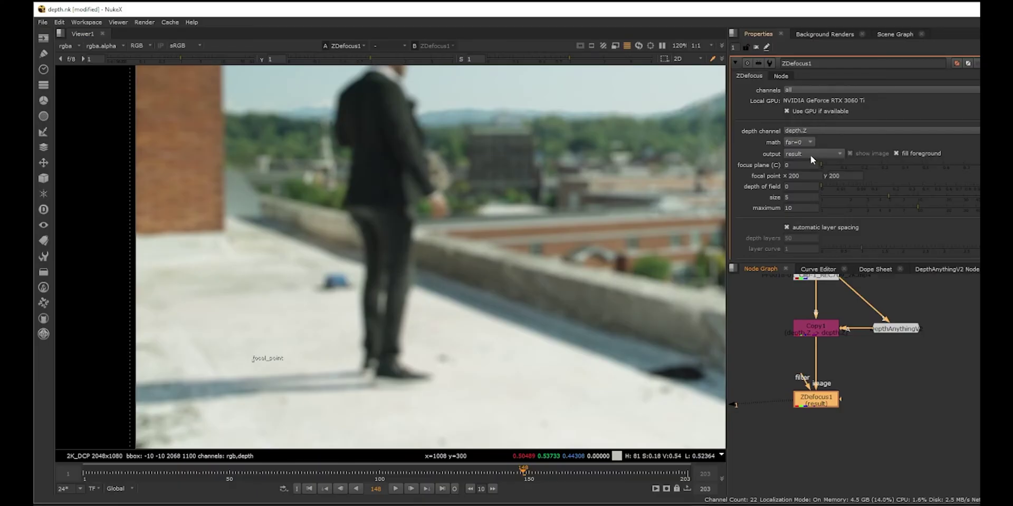
{"action": "left_click", "coordinate": [813, 153]}
{"action": "left_click", "coordinate": [812, 163]}
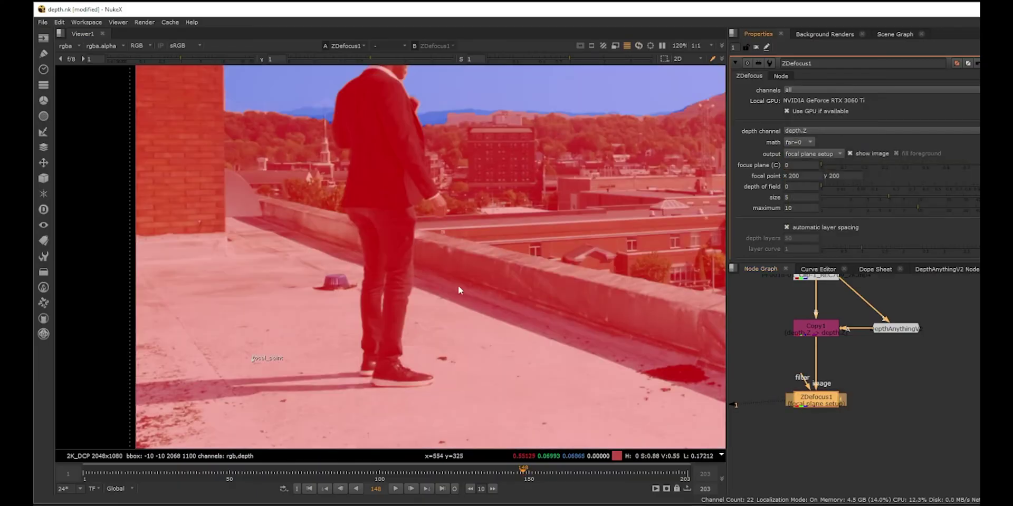
Place the ZDefocus1 focal point on the man's head at about x 446, y 750
{"action": "scroll", "coordinate": [579, 245], "scroll_direction": "down", "scroll_amount": 5}
{"action": "middle_click_drag", "start_coordinate": [579, 244], "coordinate": [433, 259]}
{"action": "scroll", "coordinate": [433, 259], "scroll_direction": "up", "scroll_amount": 2}
{"action": "left_click_drag", "start_coordinate": [219, 322], "coordinate": [290, 166]}
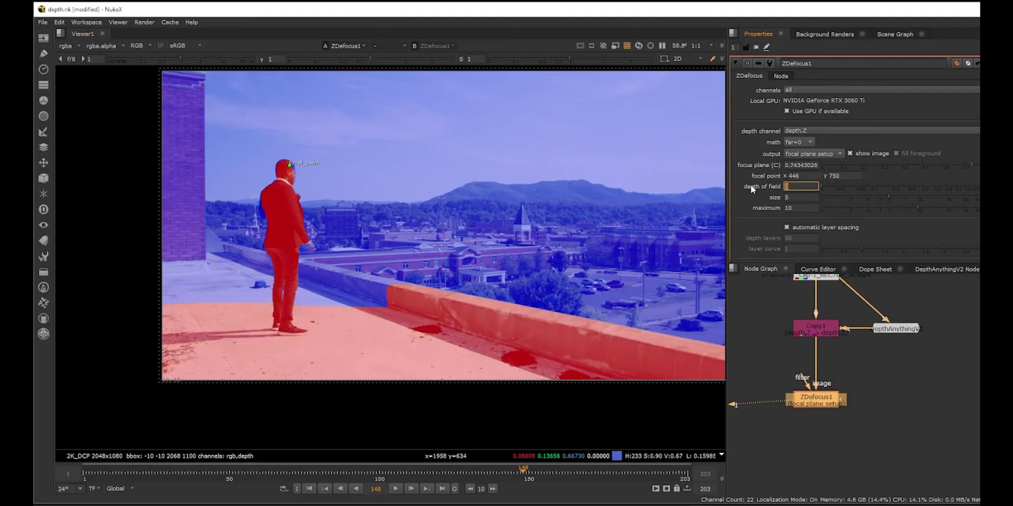
Try ZDefocus1 depth of field values of 1 and 0.1, and settle on 0.3
{"action": "type", "text": "1"}
{"action": "key", "text": "Return"}
{"action": "type", "text": "0.1"}
{"action": "key", "text": "Return"}
{"action": "type", "text": "0.3"}
{"action": "key", "text": "Return"}
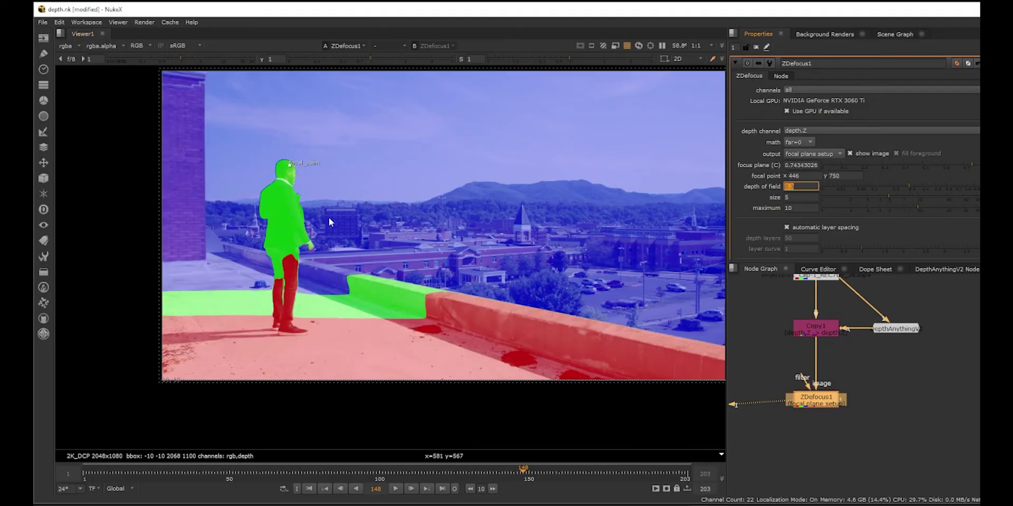
Set the ZDefocus1 output back to result
{"action": "left_click", "coordinate": [812, 153]}
{"action": "left_click", "coordinate": [807, 143]}
{"action": "scroll", "coordinate": [489, 341], "scroll_direction": "up", "scroll_amount": 2}
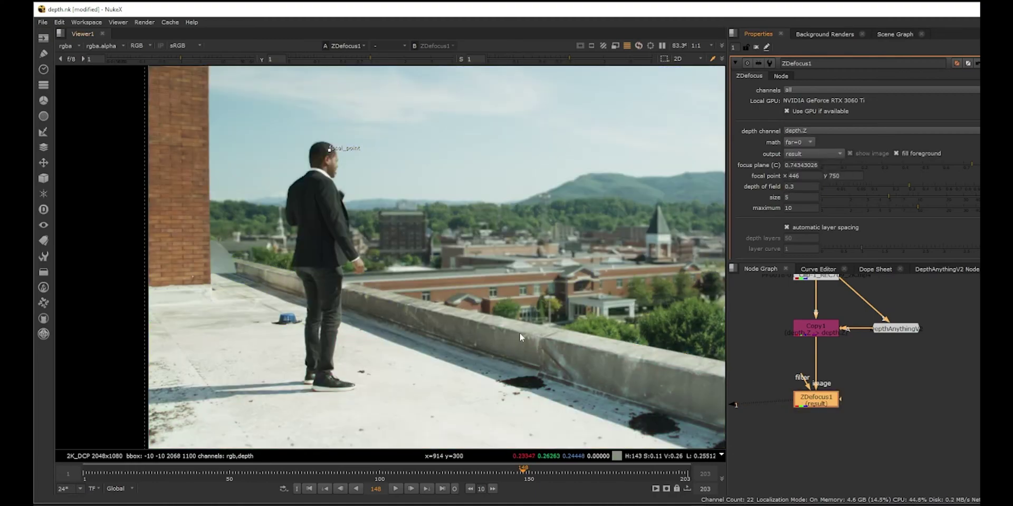
Examine the defocused mountains, buildings and rooftop, and the edges around the man's head
{"action": "scroll", "coordinate": [520, 336], "scroll_direction": "up", "scroll_amount": 4}
{"action": "scroll", "coordinate": [439, 341], "scroll_direction": "down", "scroll_amount": 5}
{"action": "scroll", "coordinate": [602, 218], "scroll_direction": "up", "scroll_amount": 8}
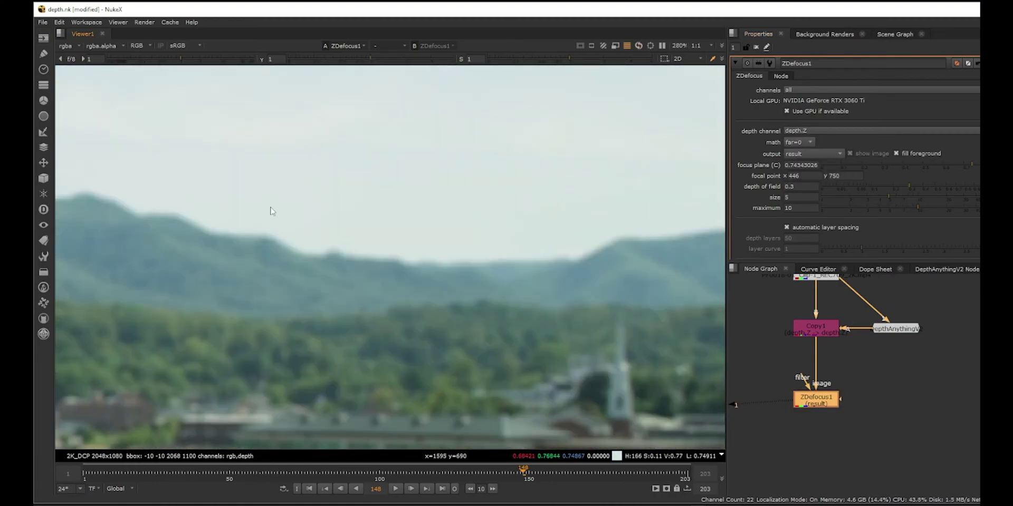
{"action": "scroll", "coordinate": [522, 215], "scroll_direction": "down", "scroll_amount": 8}
{"action": "scroll", "coordinate": [432, 246], "scroll_direction": "up", "scroll_amount": 4}
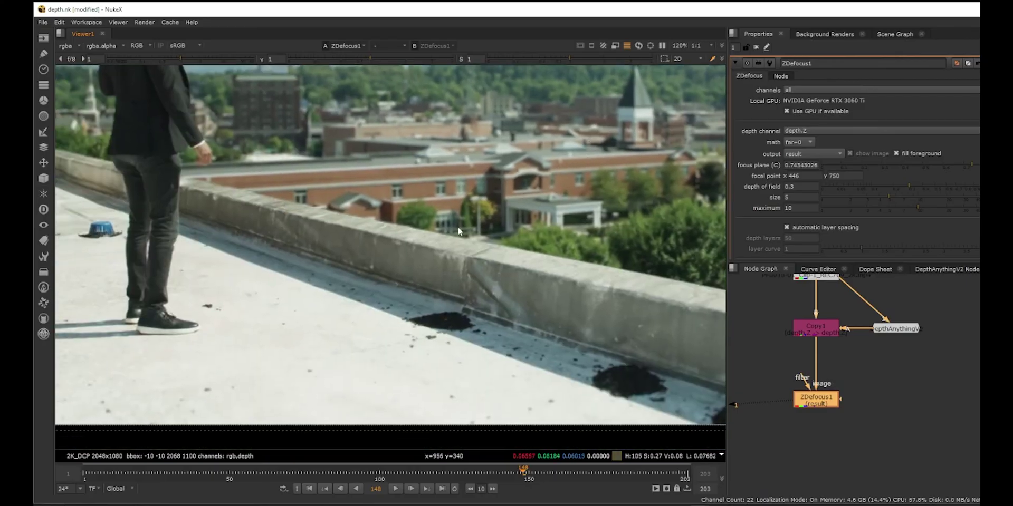
{"action": "scroll", "coordinate": [379, 310], "scroll_direction": "down", "scroll_amount": 4}
{"action": "scroll", "coordinate": [555, 187], "scroll_direction": "up", "scroll_amount": 4}
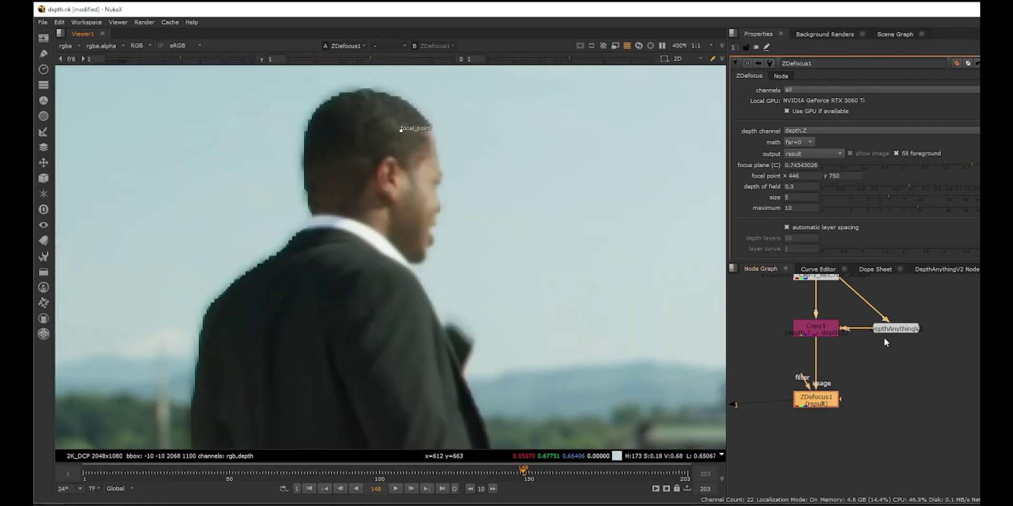
Try softening the depth edges with a Blur node after DepthAnythingV2, limited to the depth channel with size 3
{"action": "middle_click_drag", "start_coordinate": [885, 316], "coordinate": [884, 338]}
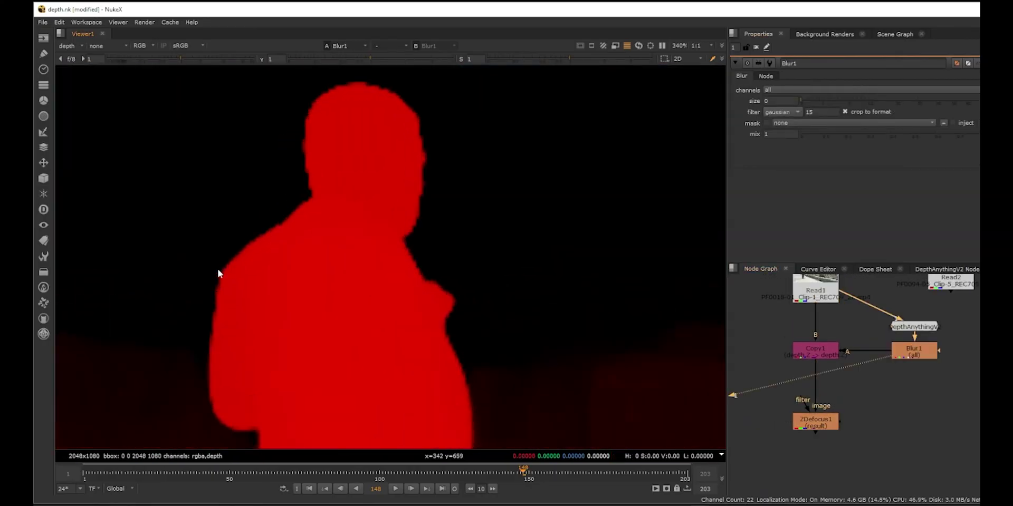
{"action": "left_click", "coordinate": [850, 93]}
{"action": "left_click", "coordinate": [802, 154]}
{"action": "type", "text": "3"}
{"action": "key", "text": "Return"}
{"action": "scroll", "coordinate": [538, 275], "scroll_direction": "down", "scroll_amount": 3}
{"action": "scroll", "coordinate": [559, 258], "scroll_direction": "up", "scroll_amount": 4}
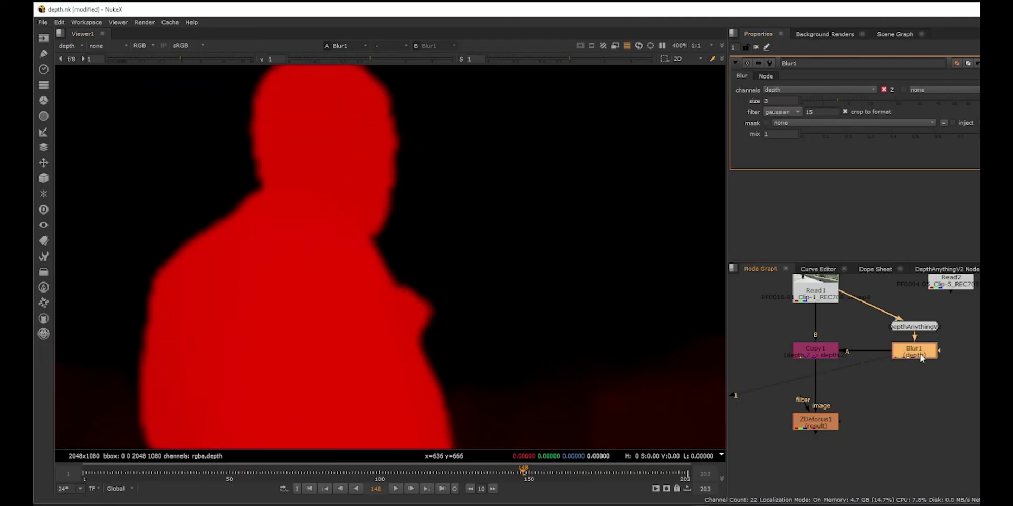
Replace Blur1 with an EdgeBlur node on the depth channels, using depth.Z as matte input and size 5
{"action": "key", "text": "Delete"}
{"action": "key", "text": "Tab"}
{"action": "type", "text": "edge"}
{"action": "key", "text": "Return"}
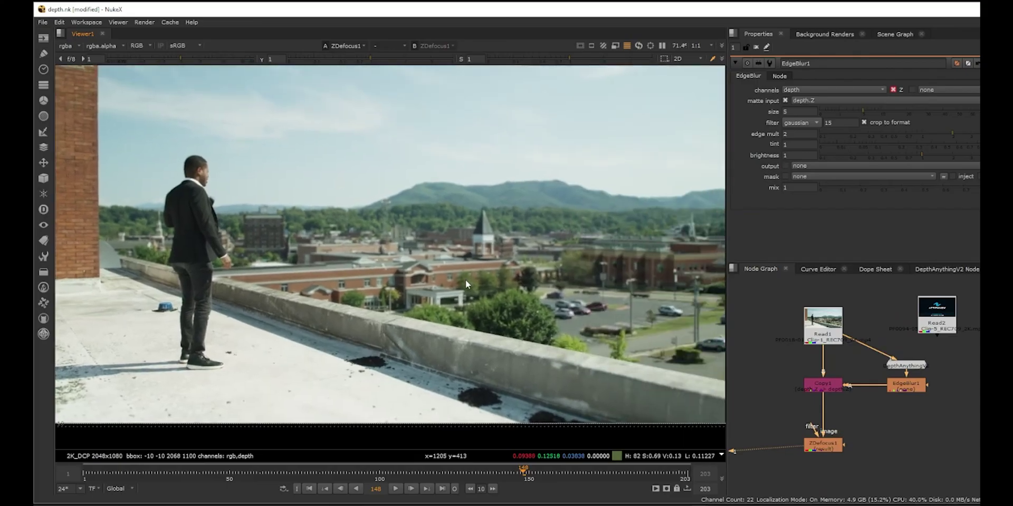
Examine the ZDefocus1 result at size 10, and set the size to 3
{"action": "scroll", "coordinate": [465, 279], "scroll_direction": "down", "scroll_amount": 2}
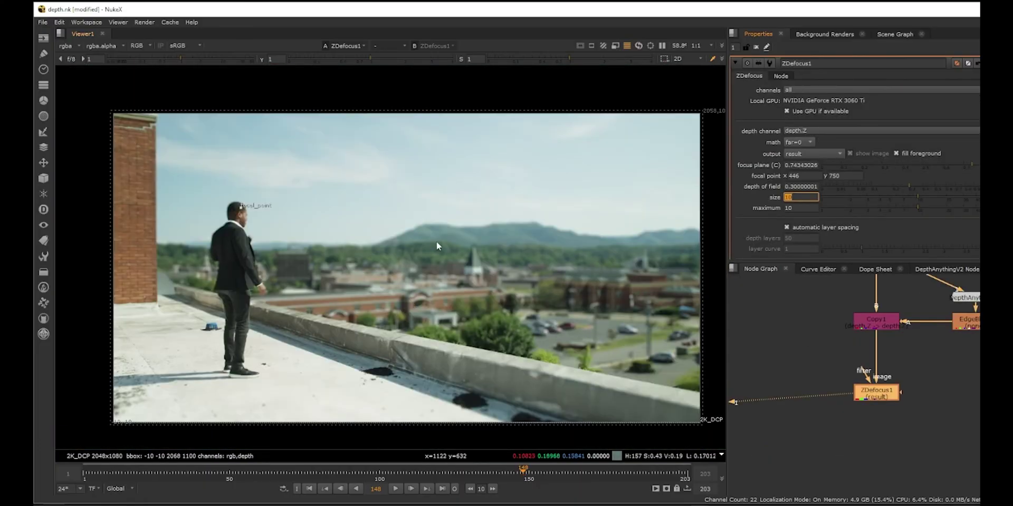
{"action": "scroll", "coordinate": [383, 286], "scroll_direction": "up", "scroll_amount": 1}
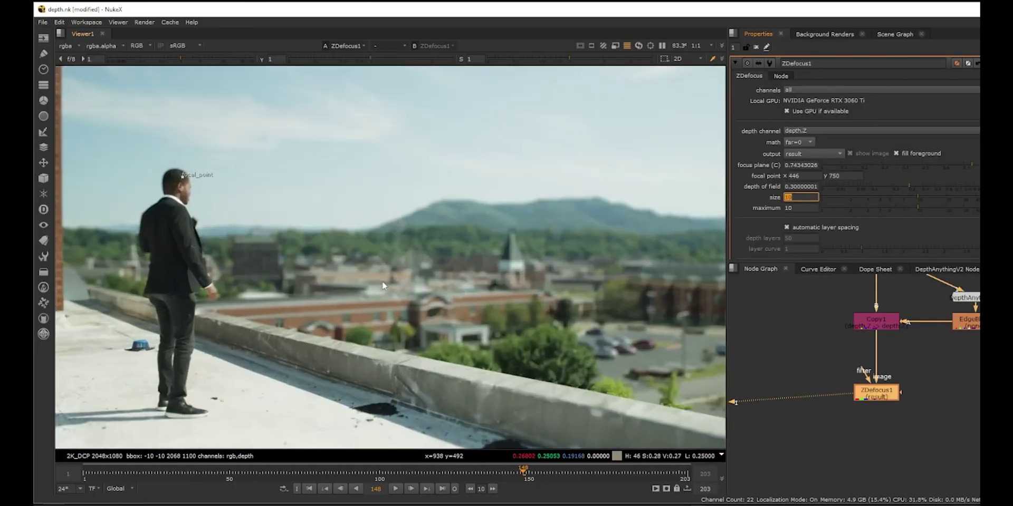
{"action": "scroll", "coordinate": [434, 257], "scroll_direction": "up", "scroll_amount": 1}
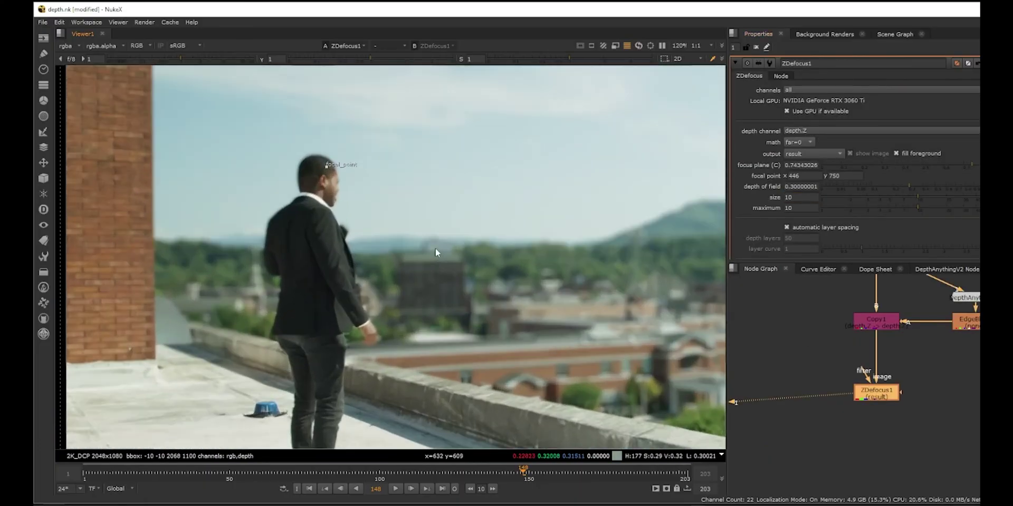
{"action": "scroll", "coordinate": [436, 252], "scroll_direction": "down", "scroll_amount": 3}
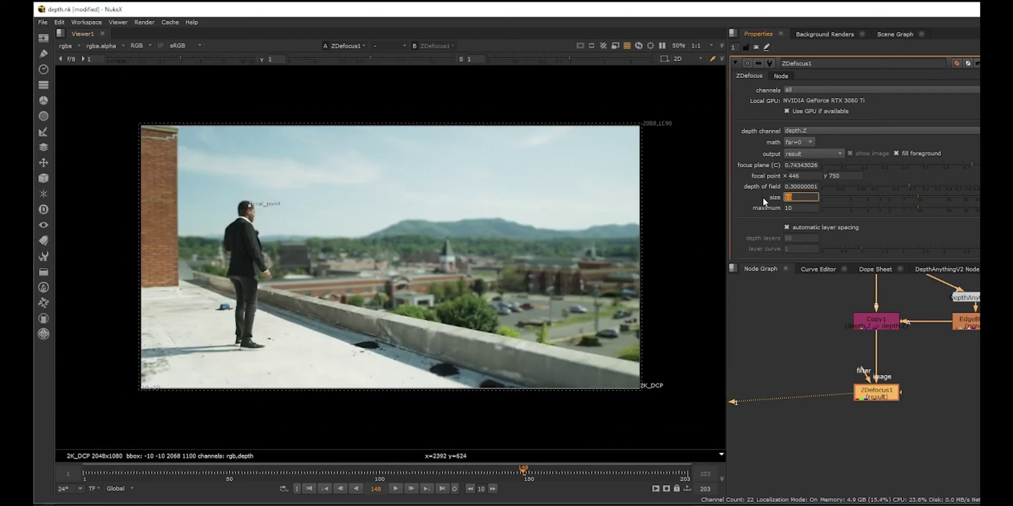
{"action": "type", "text": "3"}
{"action": "key", "text": "Return"}
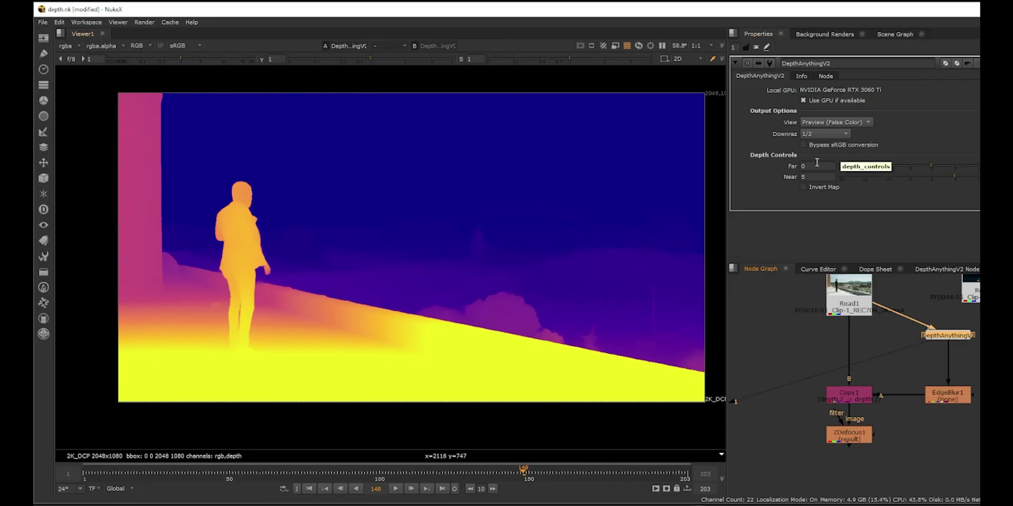
Try out DepthAnythingV2's Far and Near depth controls, and return Near to 5
{"action": "left_click", "coordinate": [803, 165]}
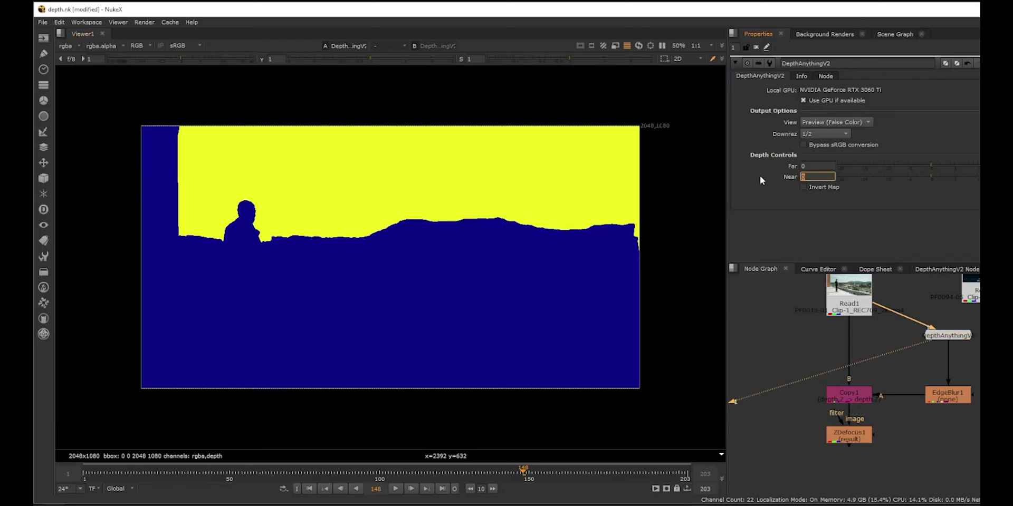
{"action": "scroll", "coordinate": [369, 268], "scroll_direction": "up", "scroll_amount": 1}
{"action": "mouse_move", "coordinate": [370, 268]}
{"action": "middle_mouse_down"}
{"action": "mouse_move", "coordinate": [411, 280]}
{"action": "mouse_move", "coordinate": [369, 275]}
{"action": "middle_mouse_up"}
{"action": "type", "text": "5"}
{"action": "key", "text": "Return"}
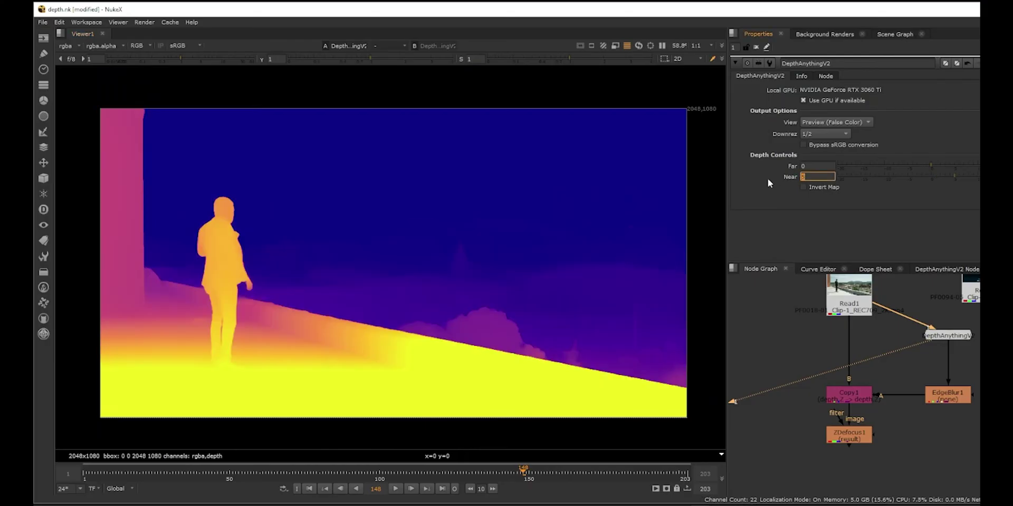
Set DepthAnythingV2's Near to 1 and inspect the effect on the ZDefocus1 result
{"action": "type", "text": "1"}
{"action": "key", "text": "Return"}
{"action": "scroll", "coordinate": [865, 367], "scroll_direction": "down", "scroll_amount": 2}
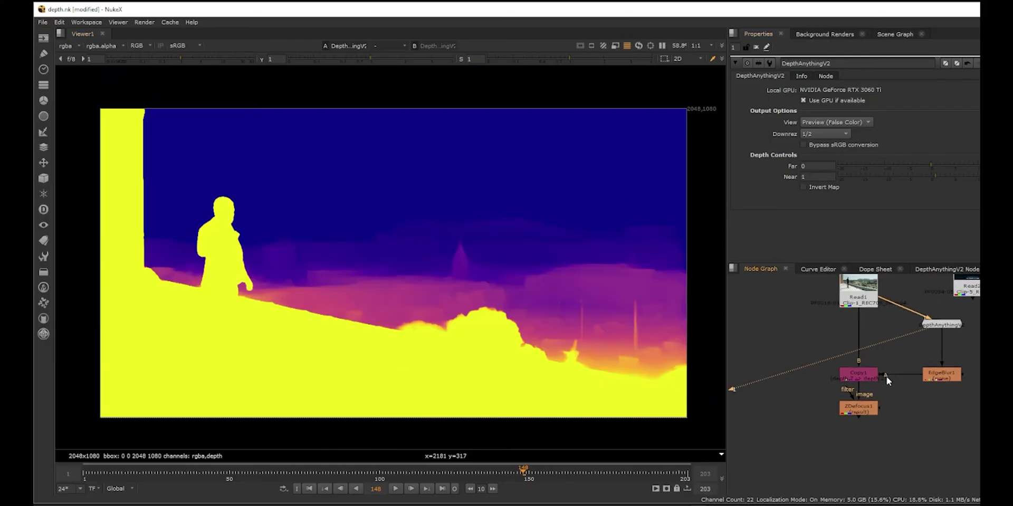
{"action": "left_click", "coordinate": [860, 403]}
{"action": "key", "text": "1"}
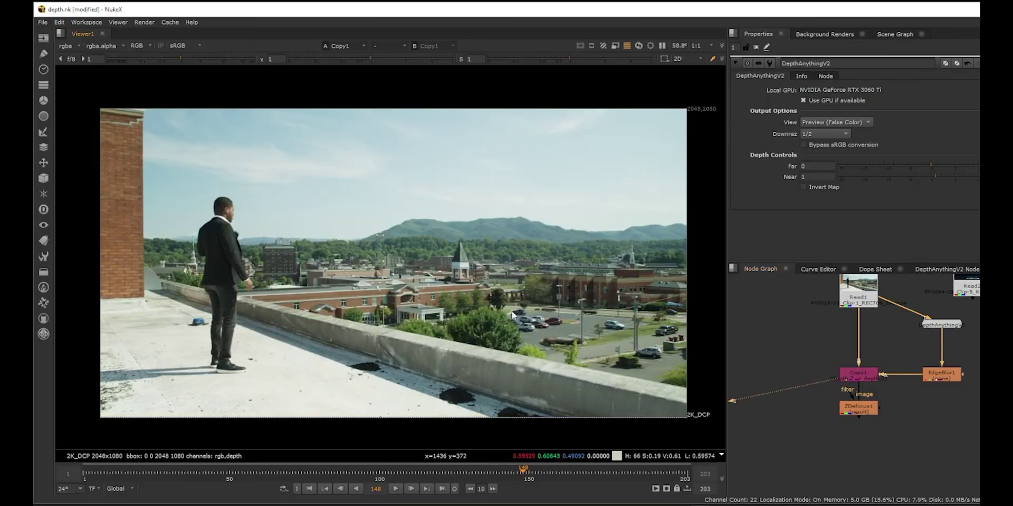
{"action": "scroll", "coordinate": [208, 312], "scroll_direction": "up", "scroll_amount": 3}
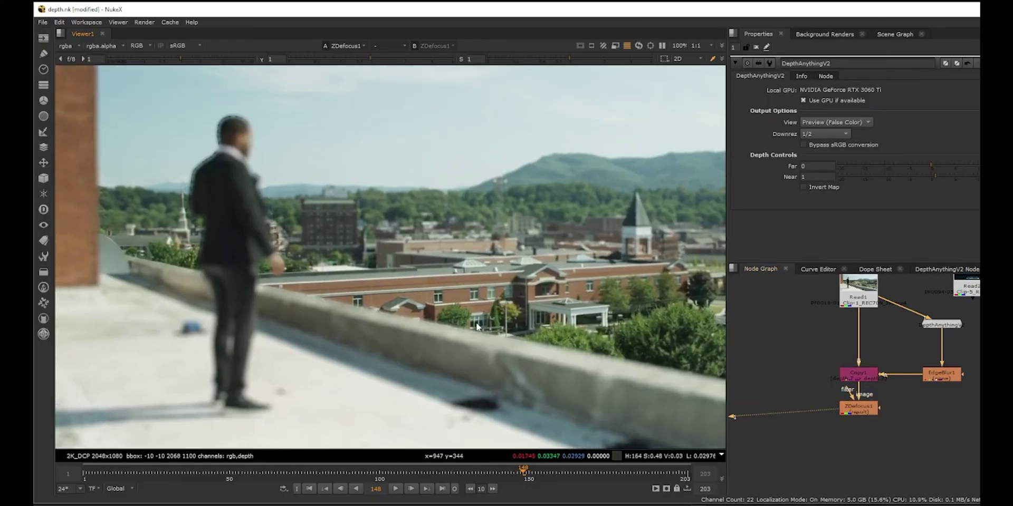
{"action": "scroll", "coordinate": [301, 306], "scroll_direction": "down", "scroll_amount": 1}
{"action": "scroll", "coordinate": [319, 276], "scroll_direction": "down", "scroll_amount": 2}
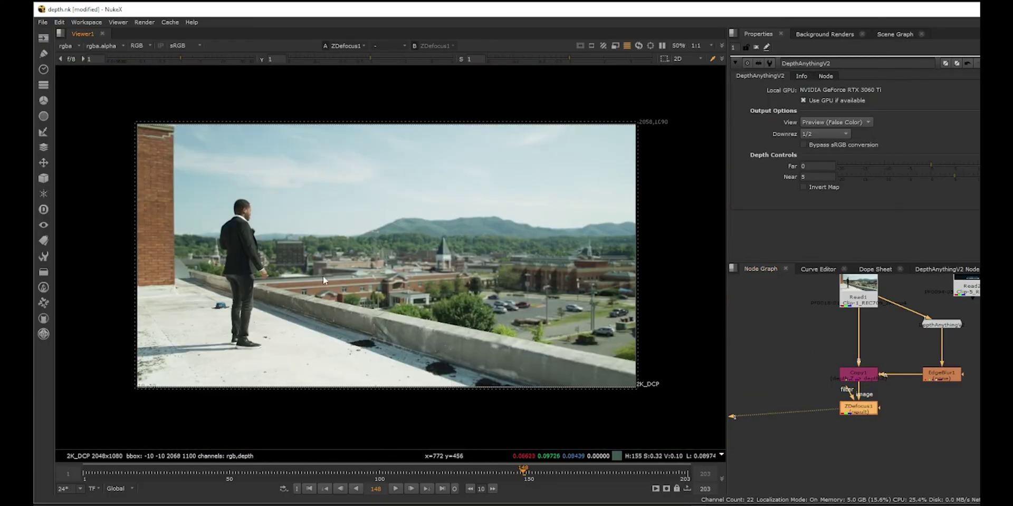
View the output of the EdgeBlur1 node
{"action": "left_click", "coordinate": [942, 378]}
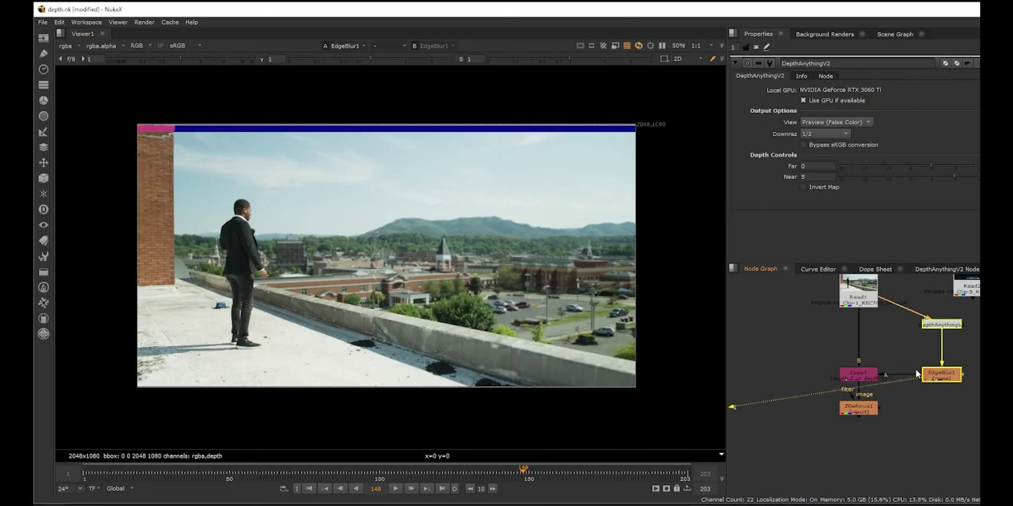
{"action": "key", "text": "1"}
{"action": "scroll", "coordinate": [284, 280], "scroll_direction": "up", "scroll_amount": 2}
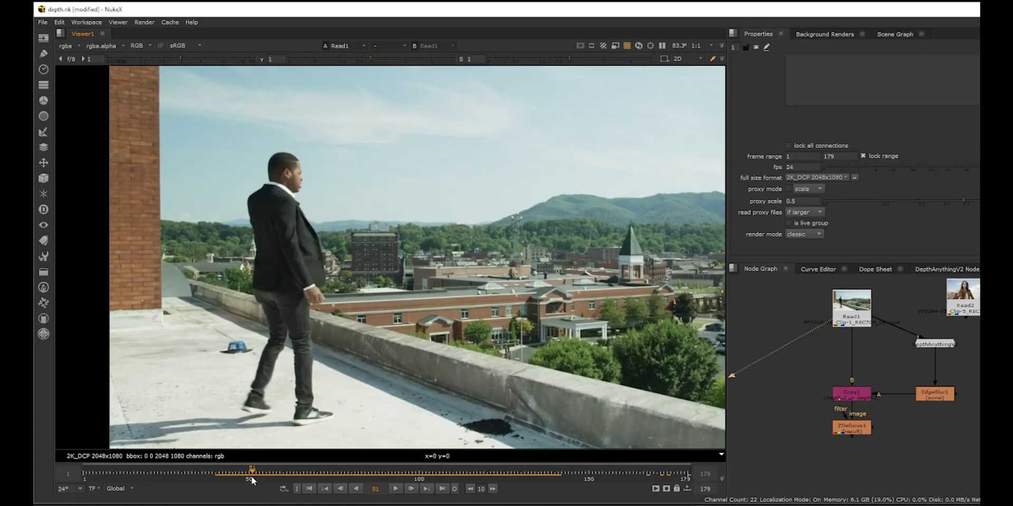
Switch ZDefocus1's output to focal plane setup and check the overlay at frames 50 and 100
{"action": "left_click", "coordinate": [249, 478]}
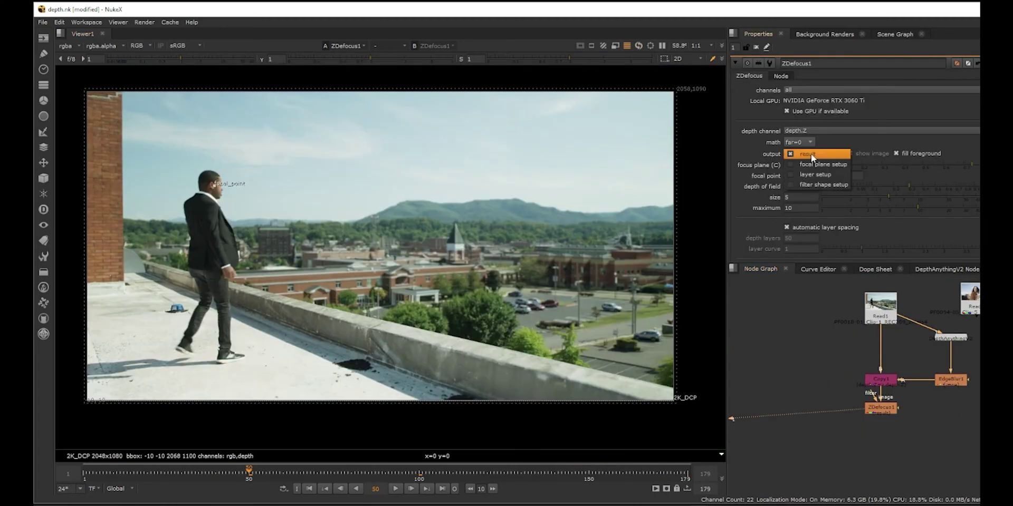
{"action": "left_click", "coordinate": [807, 161]}
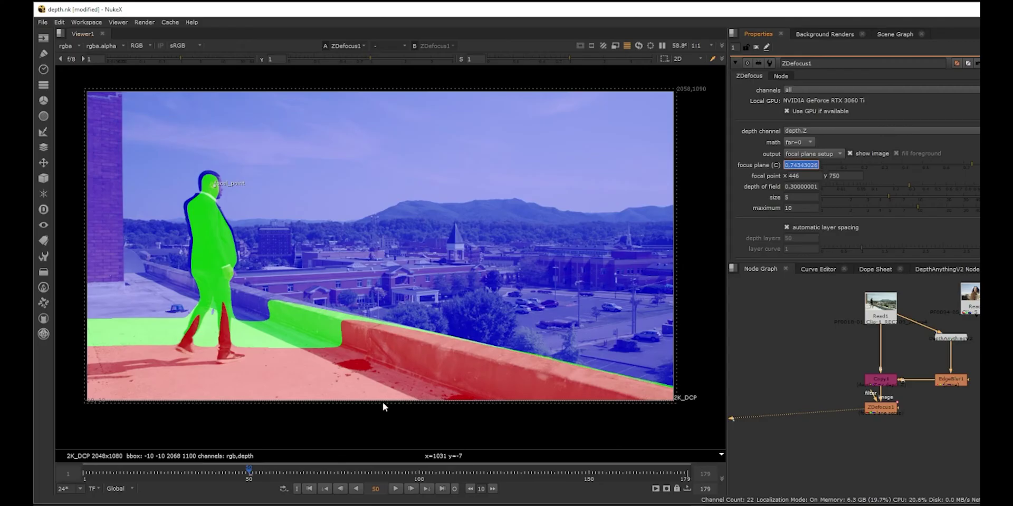
{"action": "left_click", "coordinate": [418, 472]}
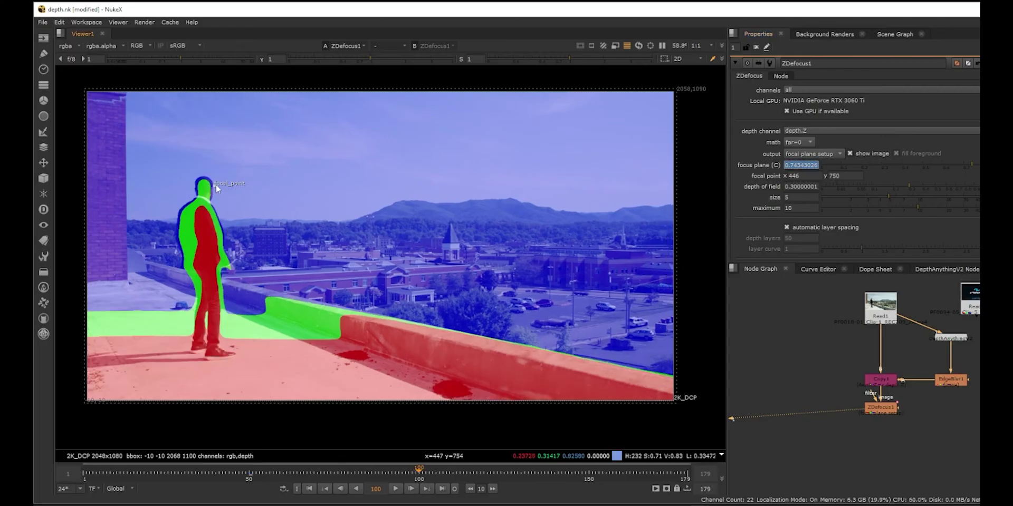
Move ZDefocus1's focal point off the man onto the background buildings, at about x 1397, y 471, checking frame 100
{"action": "left_click_drag", "start_coordinate": [217, 188], "coordinate": [319, 196]}
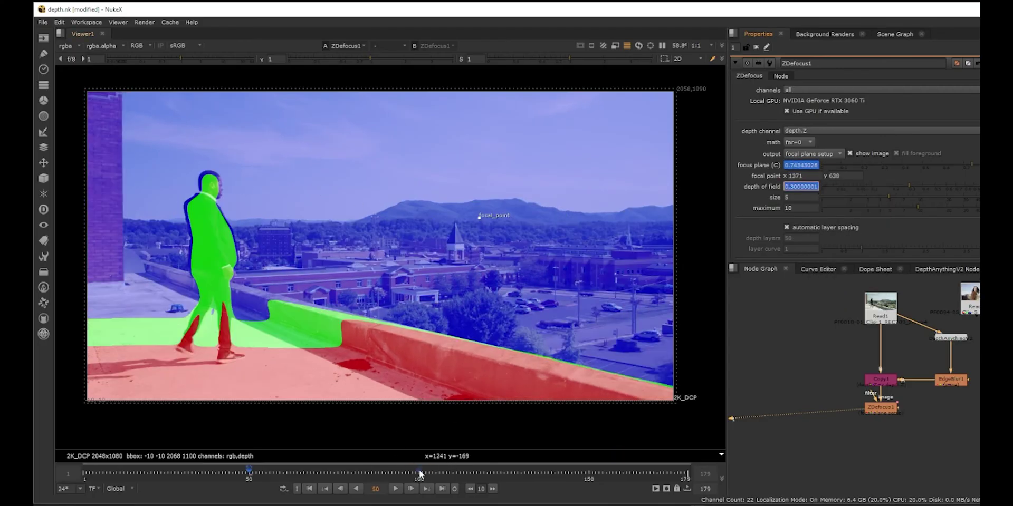
{"action": "left_click", "coordinate": [420, 474]}
{"action": "left_click_drag", "start_coordinate": [502, 218], "coordinate": [511, 267]}
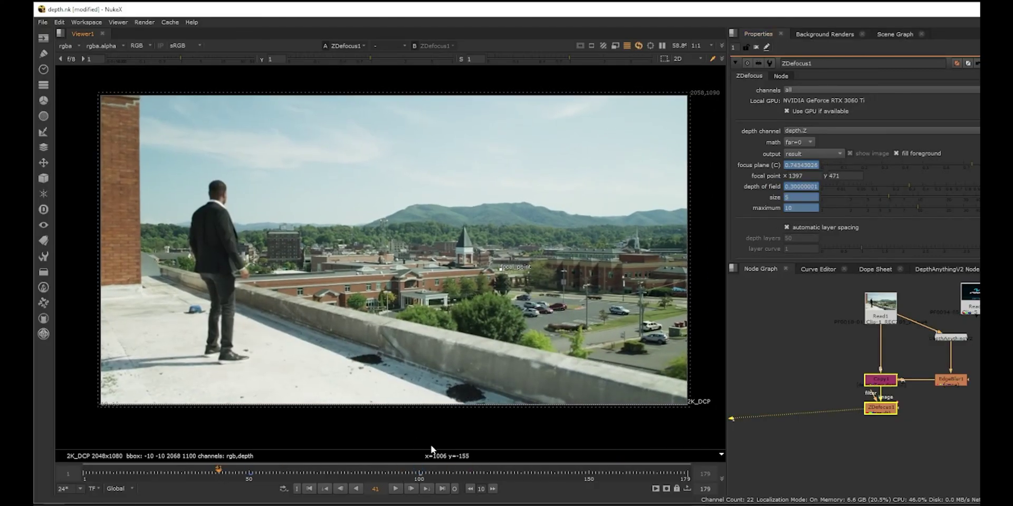
Play back and check several frames of the ZDefocus1 result
{"action": "left_click", "coordinate": [938, 422]}
{"action": "left_click", "coordinate": [154, 474]}
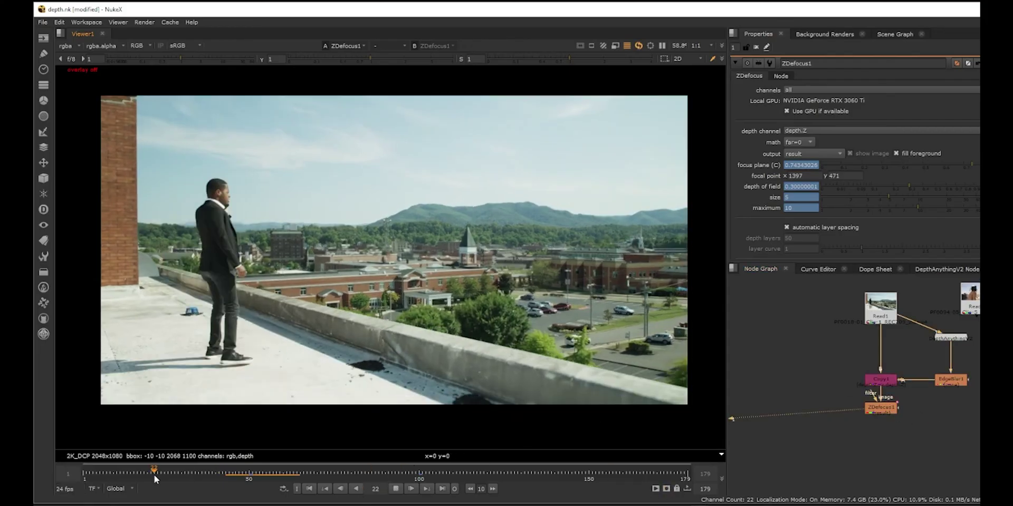
{"action": "left_click", "coordinate": [229, 475]}
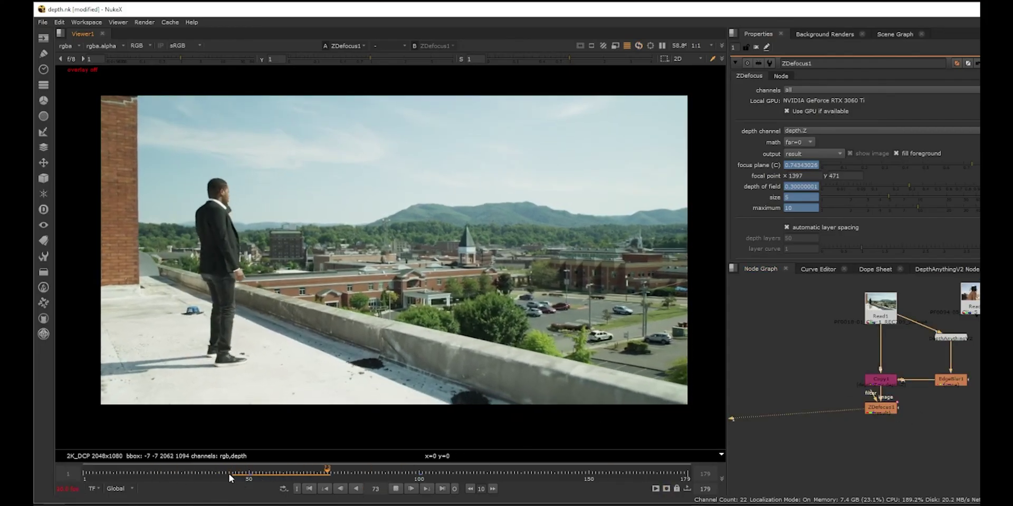
{"action": "left_click", "coordinate": [231, 476]}
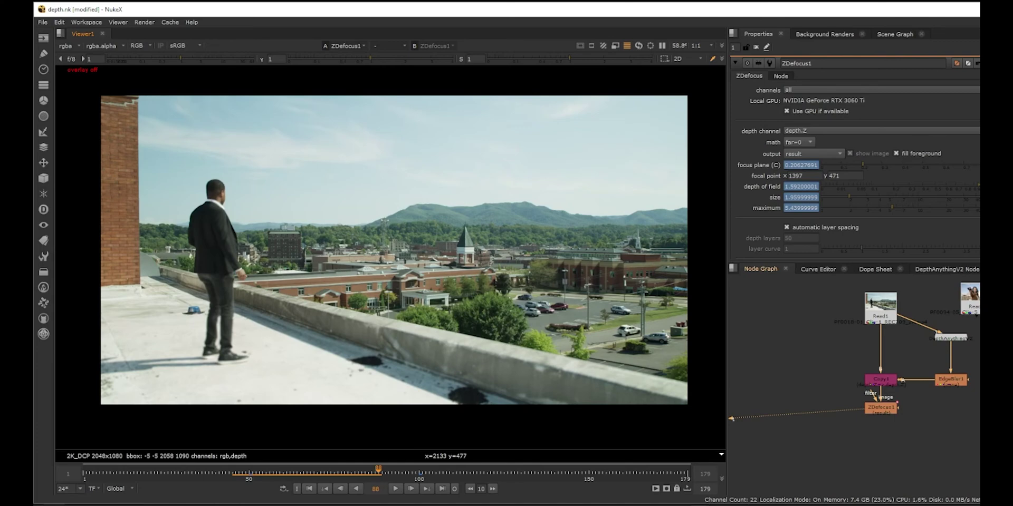
View the Read2 clip and examine the woman's motion across several frames
{"action": "scroll", "coordinate": [951, 357], "scroll_direction": "up", "scroll_amount": 3}
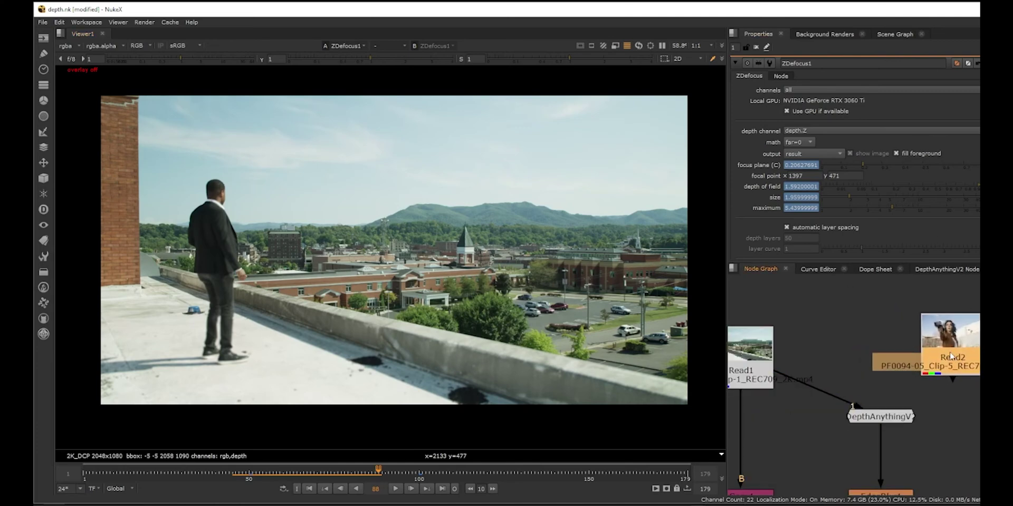
{"action": "key", "text": "1"}
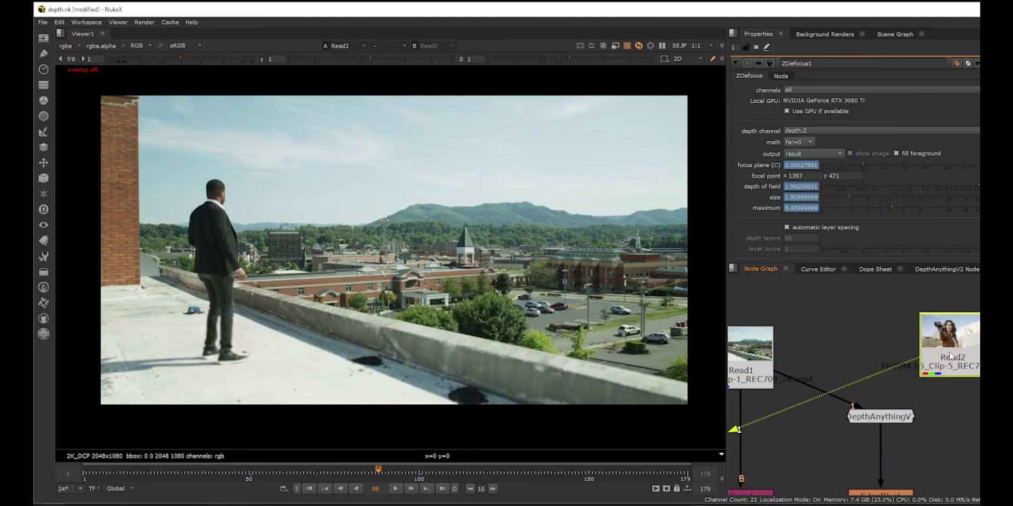
{"action": "scroll", "coordinate": [318, 305], "scroll_direction": "up", "scroll_amount": 3}
{"action": "middle_click_drag", "start_coordinate": [400, 311], "coordinate": [287, 366]}
{"action": "scroll", "coordinate": [295, 364], "scroll_direction": "down", "scroll_amount": 1}
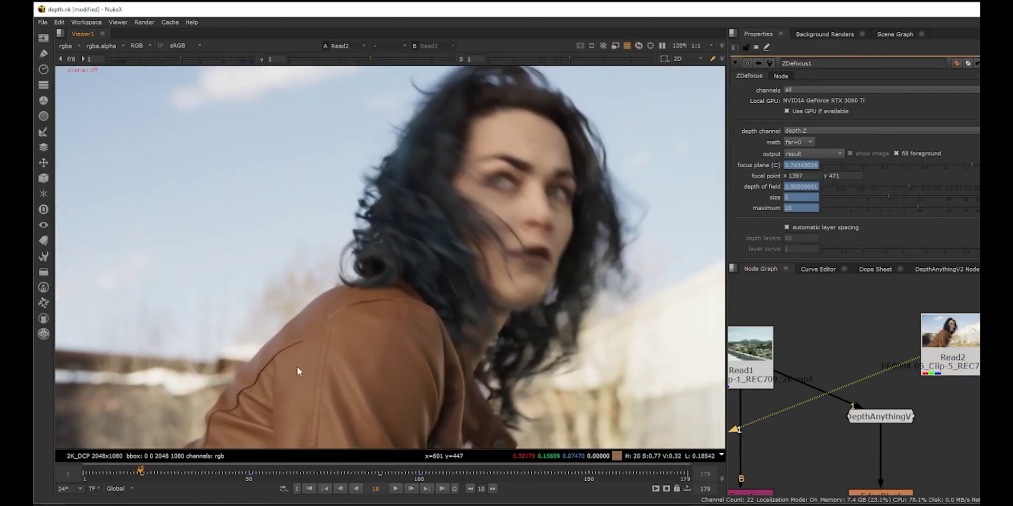
{"action": "scroll", "coordinate": [448, 272], "scroll_direction": "down", "scroll_amount": 1}
{"action": "middle_click_drag", "start_coordinate": [448, 272], "coordinate": [451, 266]}
{"action": "left_click_drag", "start_coordinate": [529, 475], "coordinate": [301, 474]}
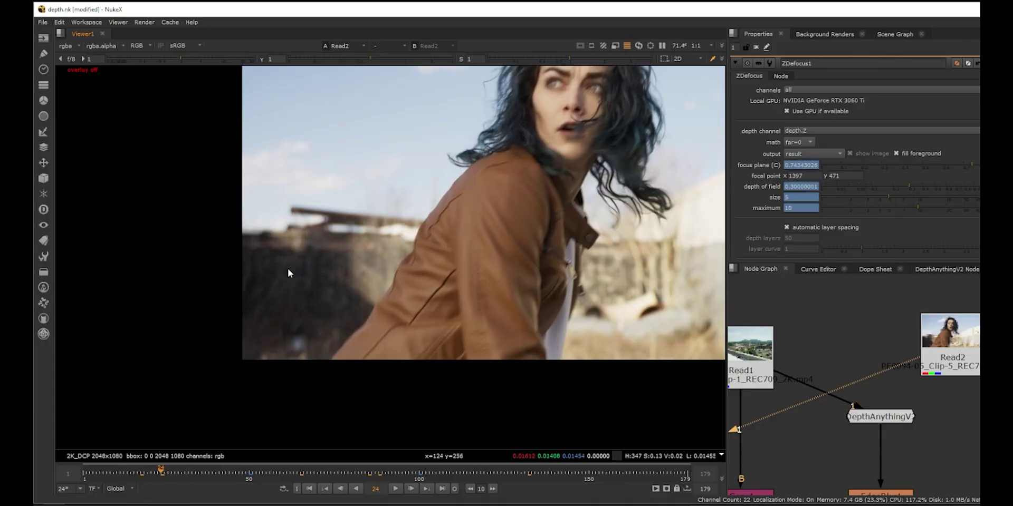
Examine the out-of-focus background behind the woman in Read2 at frames 24 and 34
{"action": "scroll", "coordinate": [288, 273], "scroll_direction": "up", "scroll_amount": 3}
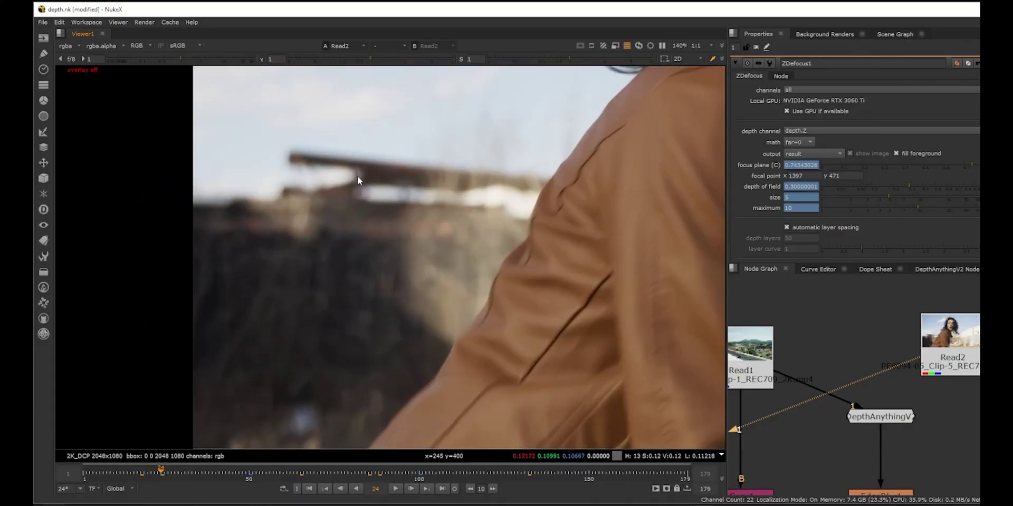
{"action": "left_click", "coordinate": [195, 473]}
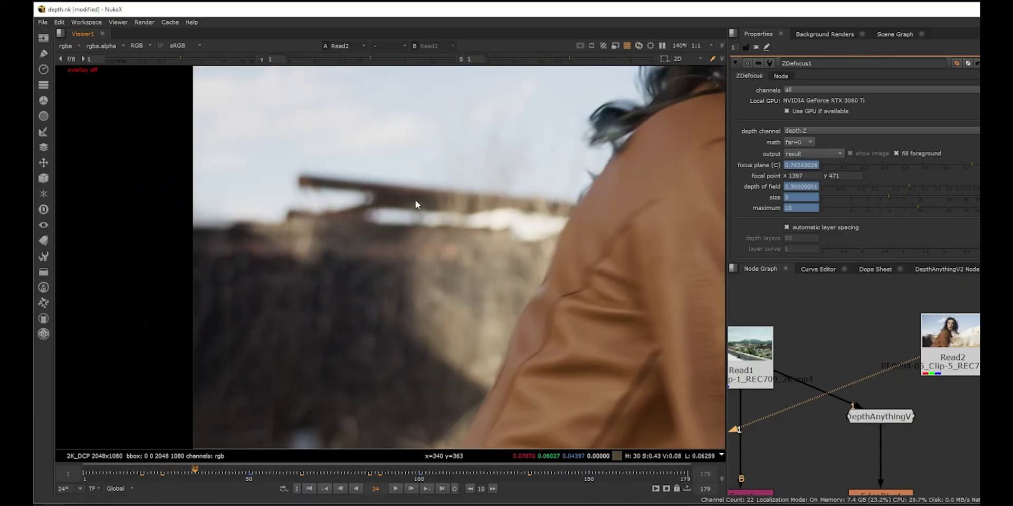
{"action": "scroll", "coordinate": [365, 185], "scroll_direction": "down", "scroll_amount": 5}
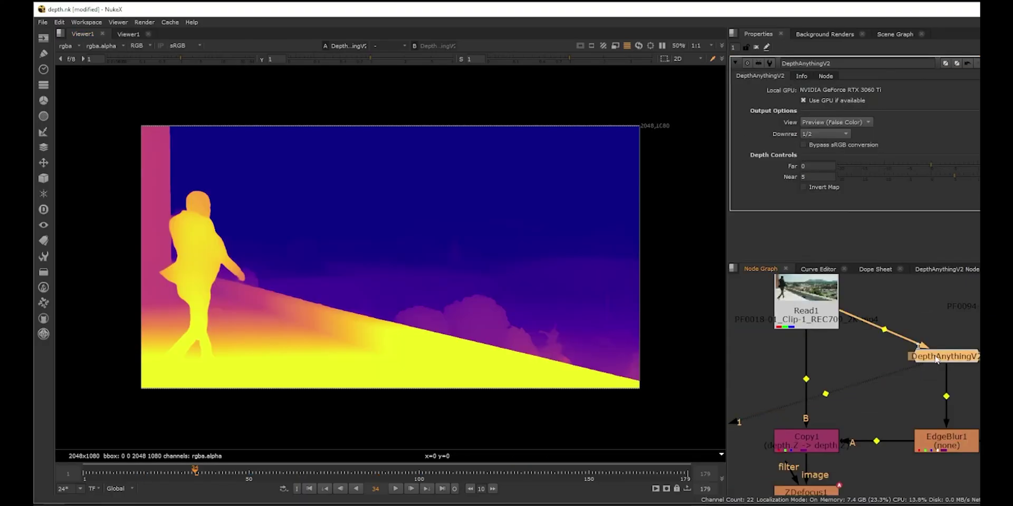
Open the internal nodes of the duplicate DepthAnythingV1 and reconnect its Output to the Invert1 node
{"action": "middle_click_drag", "start_coordinate": [771, 363], "coordinate": [855, 361]}
{"action": "left_click", "coordinate": [821, 350]}
{"action": "double_click", "coordinate": [821, 350], "text": "ctrl"}
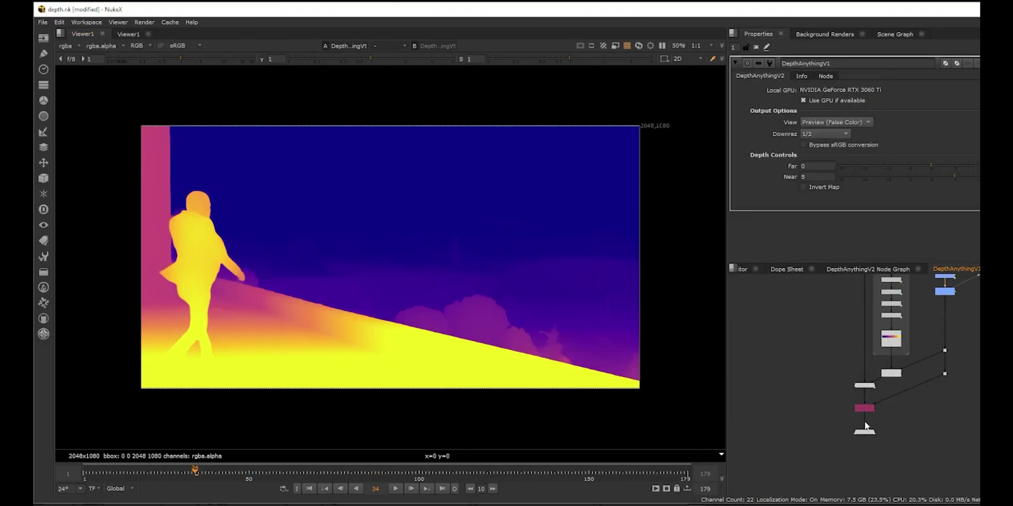
{"action": "left_click_drag", "start_coordinate": [866, 424], "coordinate": [944, 292]}
{"action": "scroll", "coordinate": [946, 295], "scroll_direction": "up", "scroll_amount": 4}
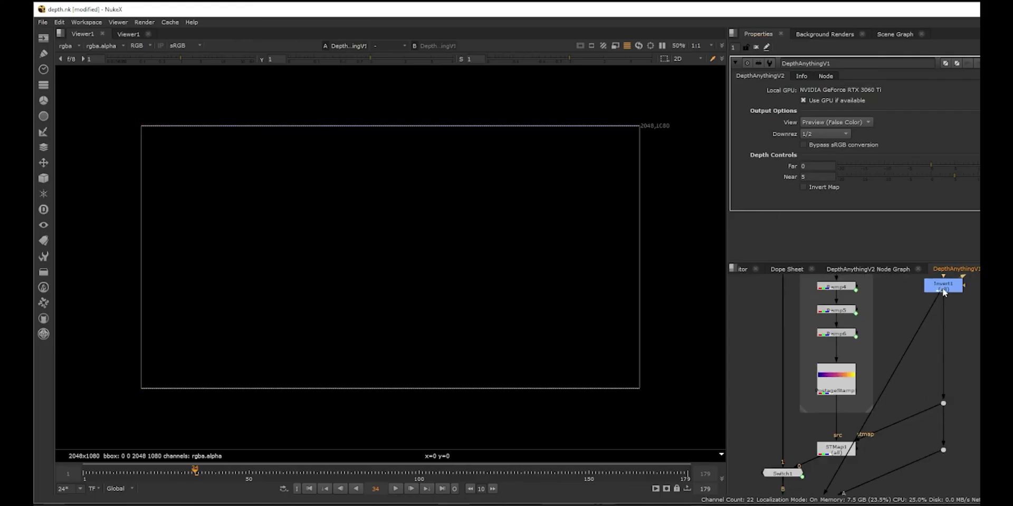
{"action": "key", "text": "ctrl+t"}
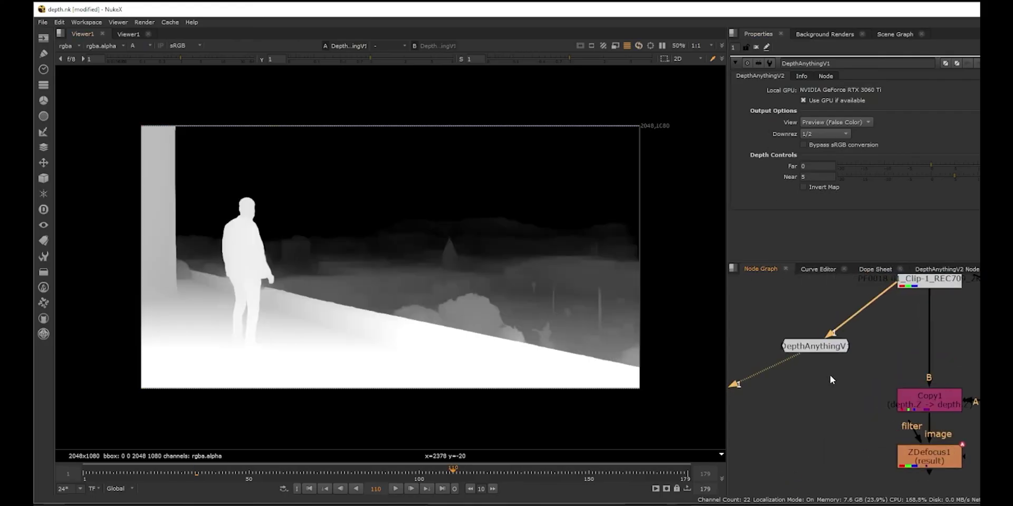
Add an Invert node below DepthAnythingV1, followed by a Grade on the alpha channel with blackpoint 0.92
{"action": "scroll", "coordinate": [842, 346], "scroll_direction": "up", "scroll_amount": 3}
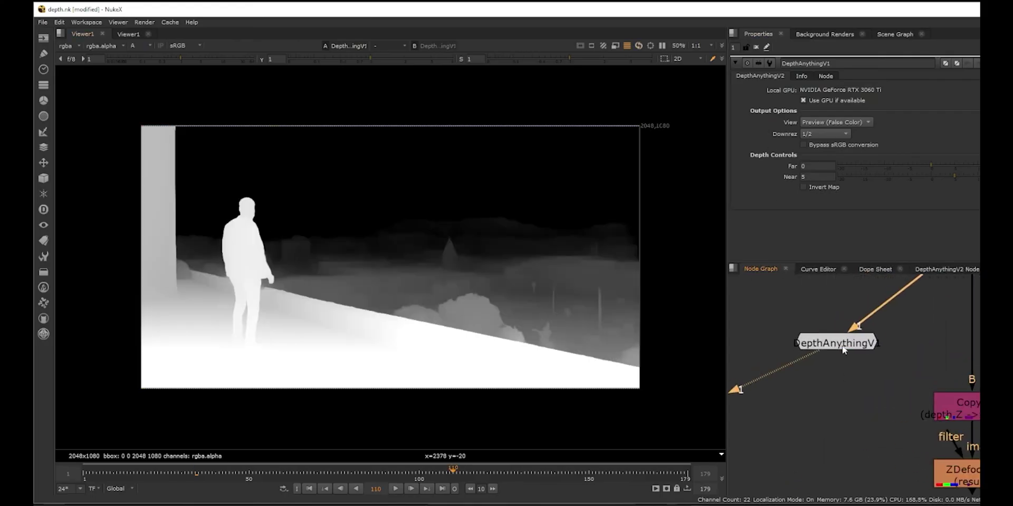
{"action": "key", "text": "Tab"}
{"action": "type", "text": "INV"}
{"action": "key", "text": "Return"}
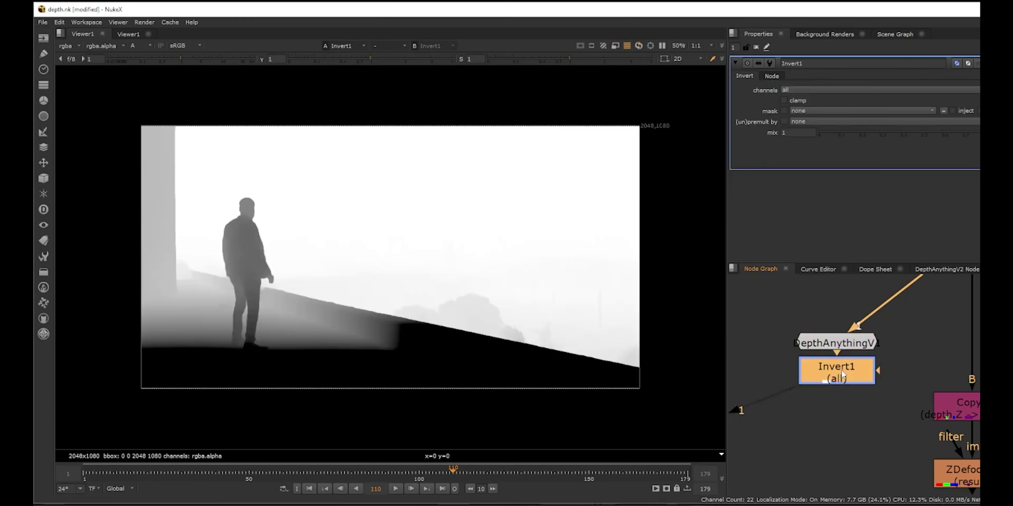
{"action": "left_click_drag", "start_coordinate": [841, 372], "coordinate": [840, 382]}
{"action": "key", "text": "g"}
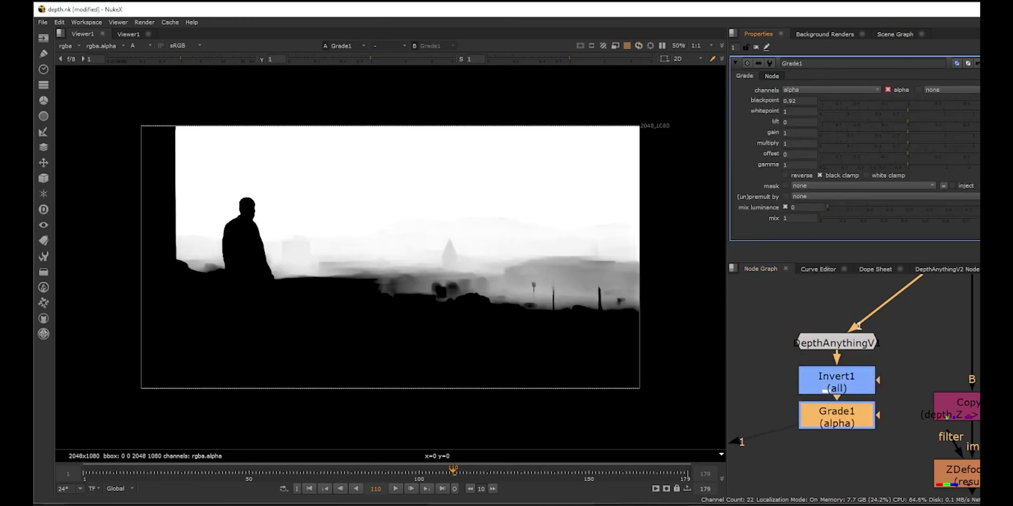
Add a second Grade node fed by Read1 and connect its mask input to Grade1
{"action": "left_click", "coordinate": [798, 368]}
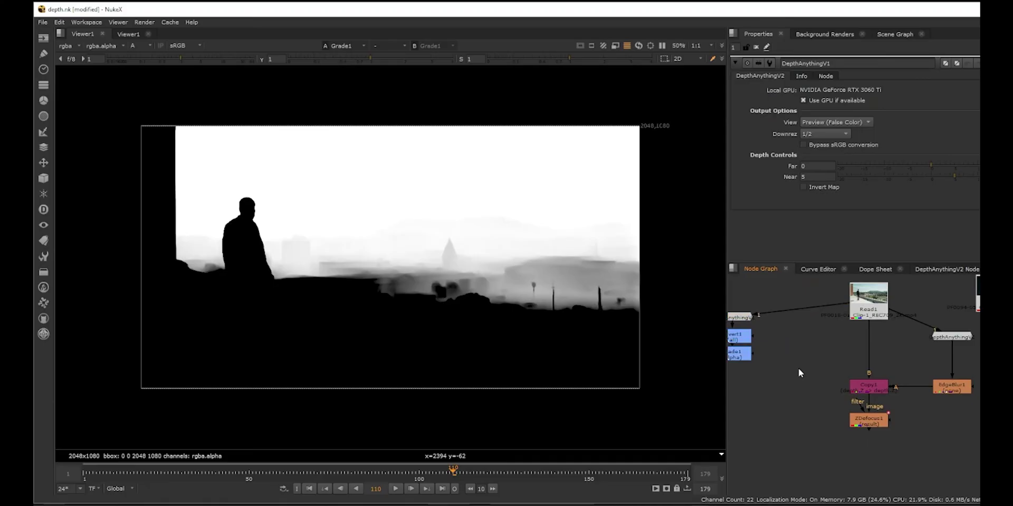
{"action": "key", "text": "g"}
{"action": "left_click_drag", "start_coordinate": [792, 353], "coordinate": [857, 312]}
{"action": "scroll", "coordinate": [903, 350], "scroll_direction": "down", "scroll_amount": 1}
{"action": "middle_click_drag", "start_coordinate": [823, 365], "coordinate": [855, 371]}
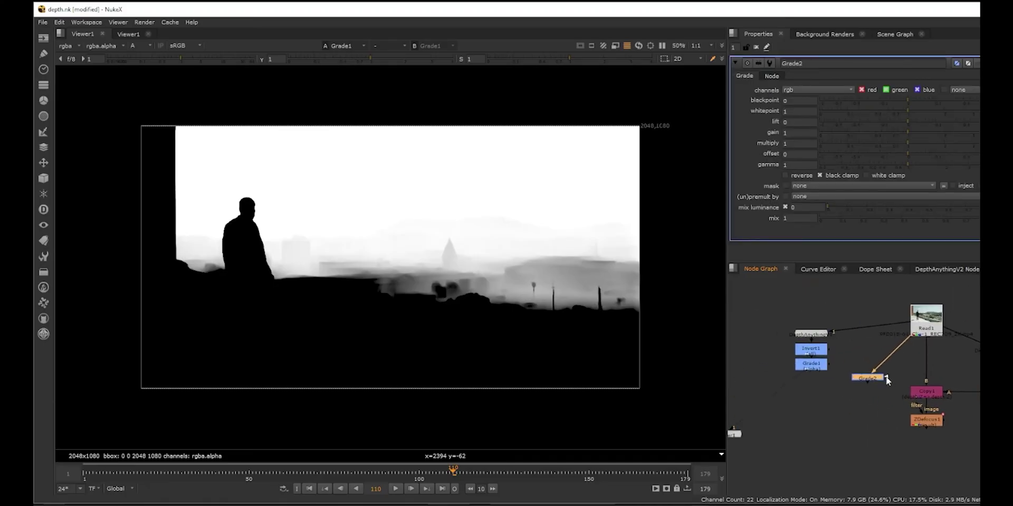
{"action": "left_click_drag", "start_coordinate": [885, 376], "coordinate": [817, 367]}
View Grade2 in colour and warm the masked background with a gain of red 1.14 and blue 0.72
{"action": "key", "text": "1"}
{"action": "key", "text": "a"}
{"action": "left_click_drag", "start_coordinate": [908, 132], "coordinate": [856, 146]}
{"action": "left_click", "coordinate": [895, 165]}
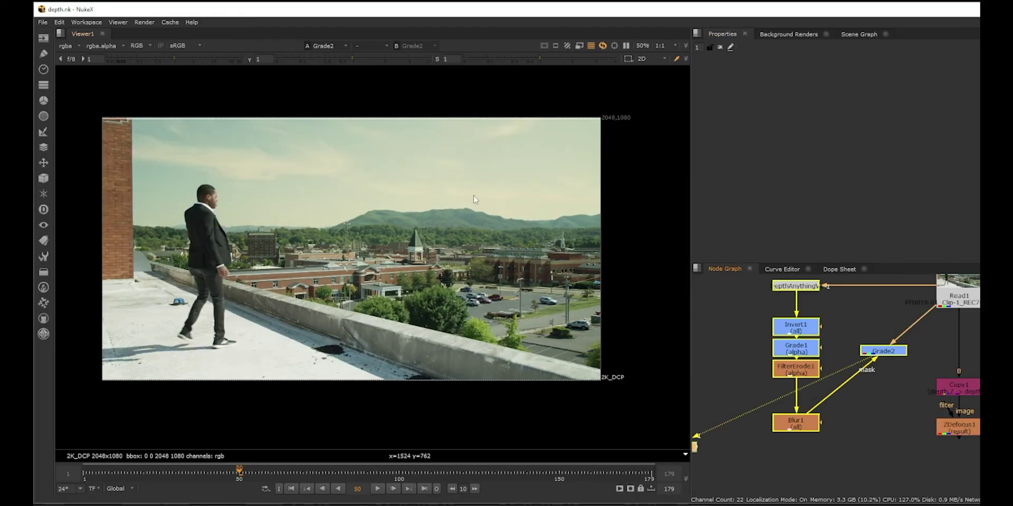
Review the depth-mask chain from DepthAnythingV1 to Blur1 and reposition Grade2 to make room in the node graph
{"action": "scroll", "coordinate": [874, 332], "scroll_direction": "down", "scroll_amount": 1}
{"action": "middle_click_drag", "start_coordinate": [818, 353], "coordinate": [844, 364]}
{"action": "scroll", "coordinate": [844, 364], "scroll_direction": "down", "scroll_amount": 1}
{"action": "left_click_drag", "start_coordinate": [870, 303], "coordinate": [796, 419]}
{"action": "left_click", "coordinate": [824, 396]}
{"action": "scroll", "coordinate": [910, 382], "scroll_direction": "up", "scroll_amount": 3}
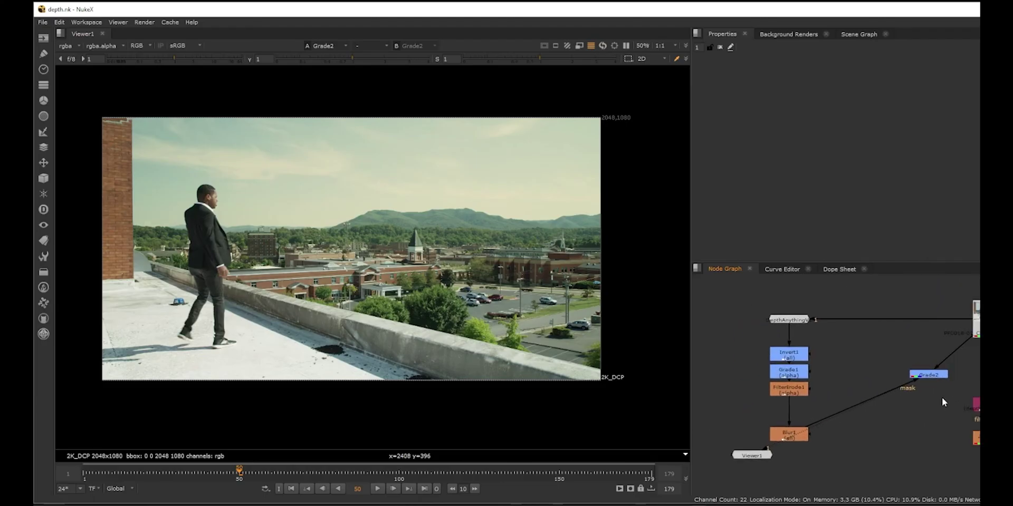
{"action": "left_click", "coordinate": [926, 378]}
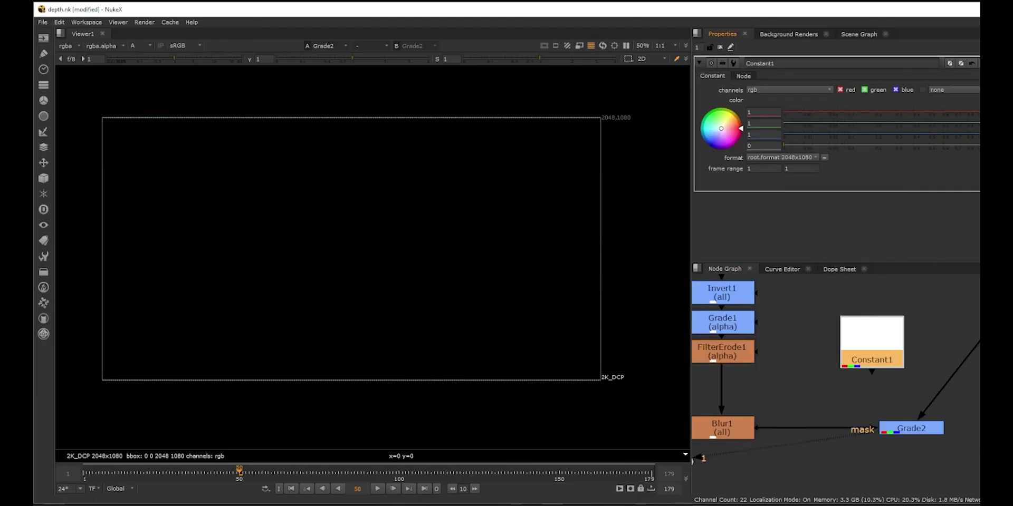
Darken Constant1 to a light grey and combine it with Blur1's alpha through a Copy and a Premult node
{"action": "left_click_drag", "start_coordinate": [979, 112], "coordinate": [937, 112], "text": "ctrl"}
{"action": "left_click", "coordinate": [947, 290]}
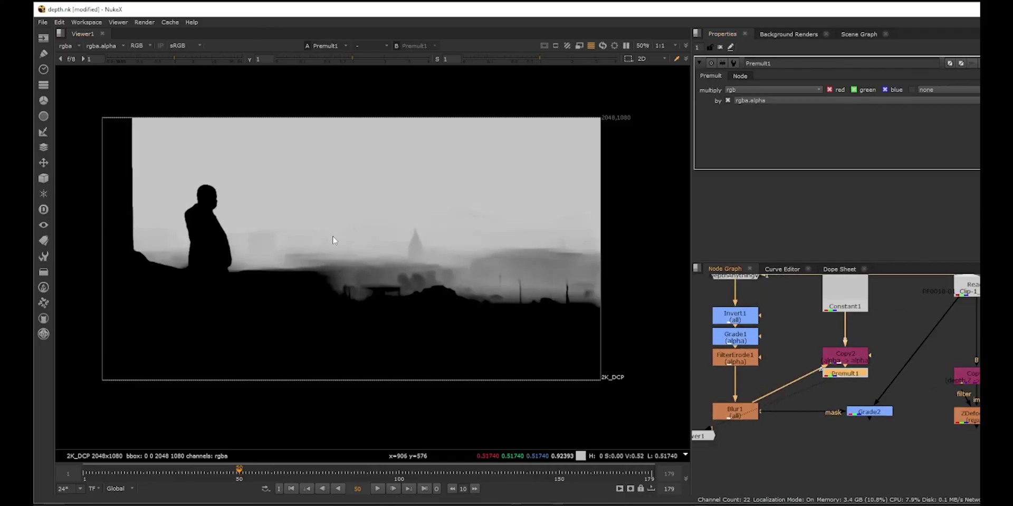
Merge the Premult1 fog over Read1 with an over operation, and view the Merge1 result
{"action": "left_click", "coordinate": [888, 379]}
{"action": "key", "text": "m"}
{"action": "left_click_drag", "start_coordinate": [888, 378], "coordinate": [857, 373]}
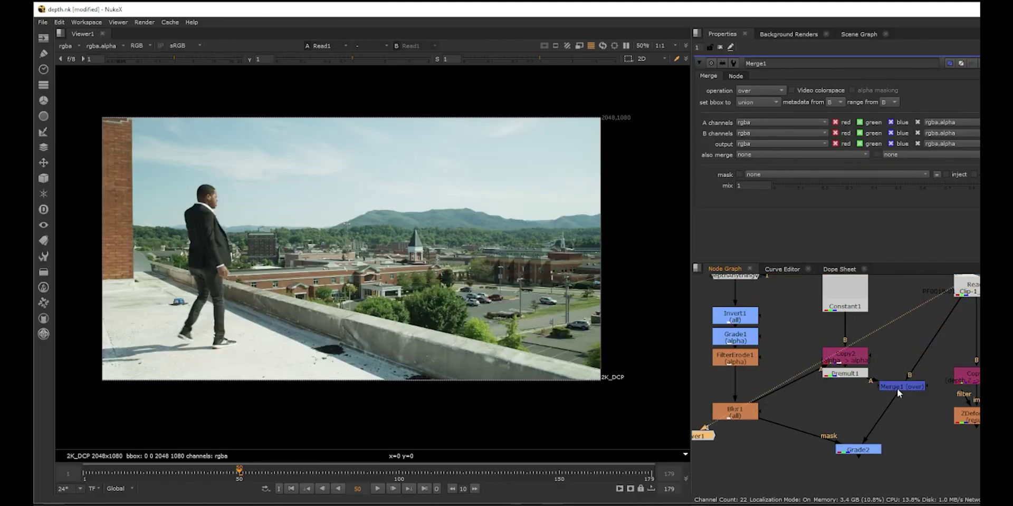
{"action": "left_click", "coordinate": [897, 388]}
{"action": "key", "text": "1"}
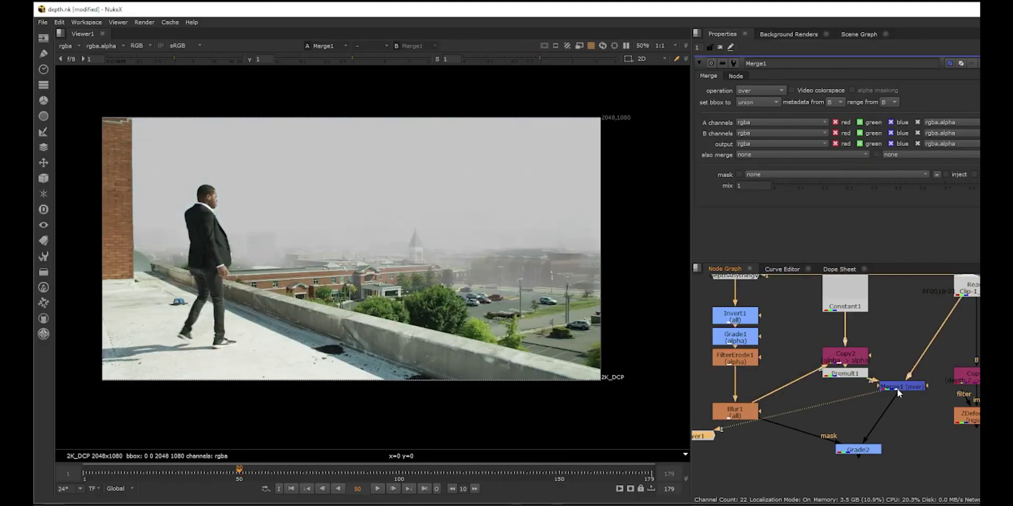
Space out Merge1 and Premult1, and insert a Multiply node of value 0.5 between them
{"action": "key", "text": "f"}
{"action": "middle_click_drag", "start_coordinate": [906, 391], "coordinate": [912, 406]}
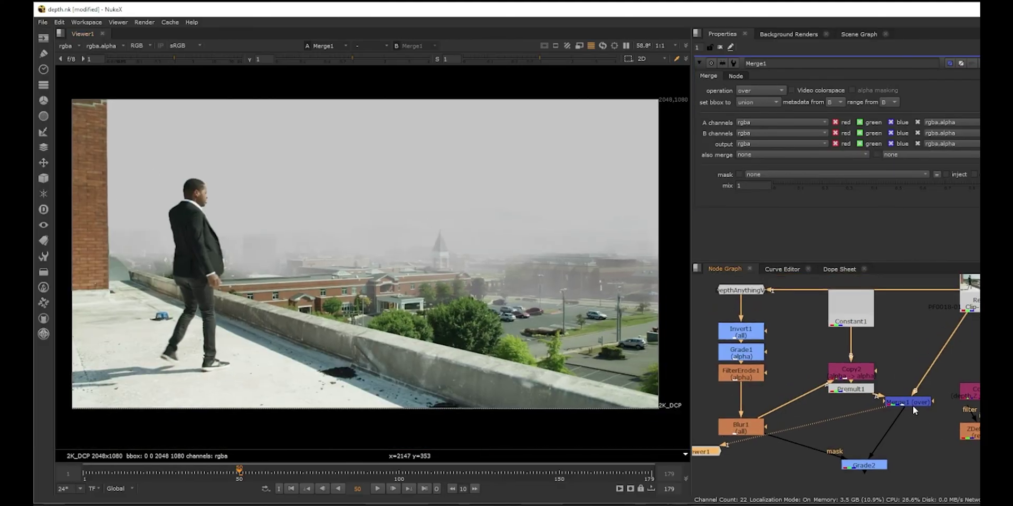
{"action": "left_click_drag", "start_coordinate": [912, 406], "coordinate": [913, 437]}
{"action": "left_click_drag", "start_coordinate": [856, 387], "coordinate": [855, 407]}
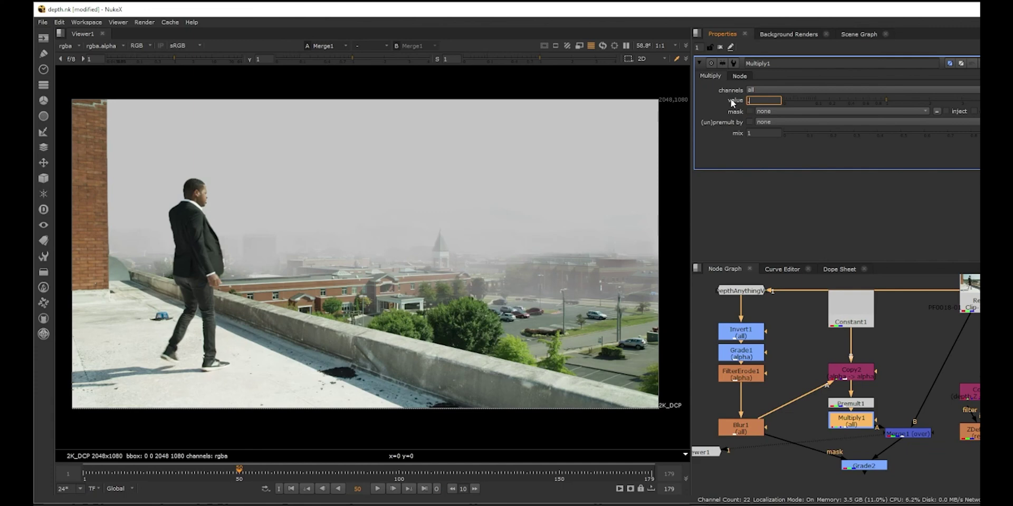
{"action": "type", "text": "0.5"}
{"action": "key", "text": "Return"}
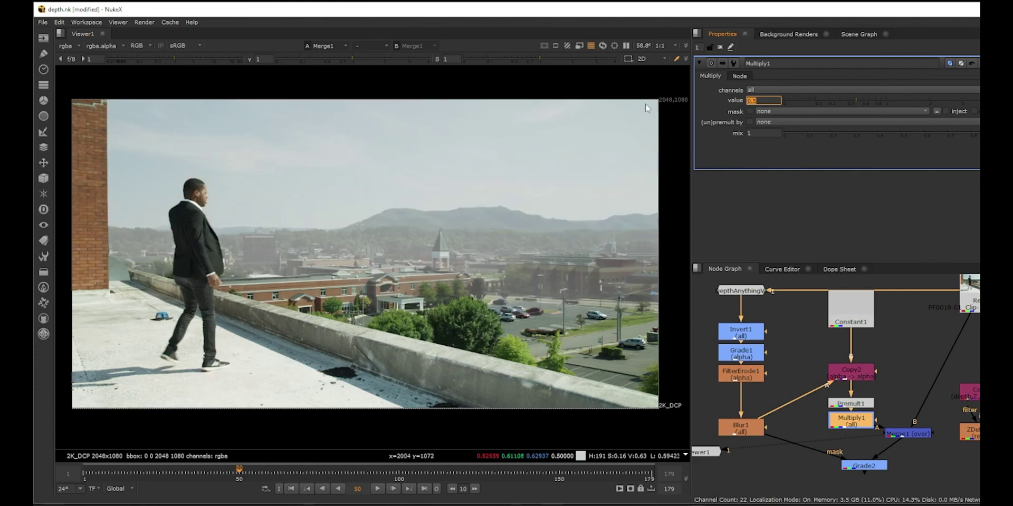
Inspect the fog composite at the output of Merge2
{"action": "middle_click_drag", "start_coordinate": [858, 343], "coordinate": [887, 358]}
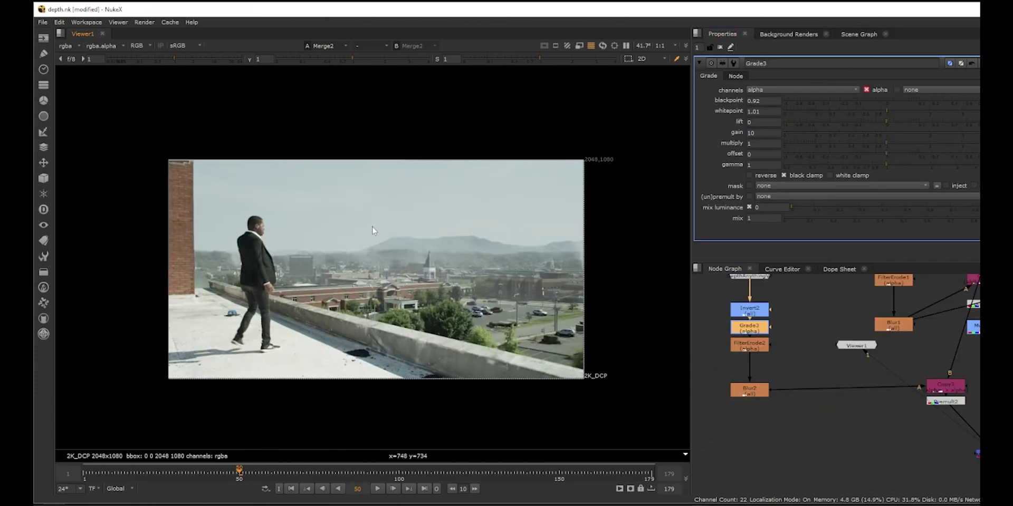
{"action": "middle_click_drag", "start_coordinate": [372, 227], "coordinate": [413, 225]}
{"action": "scroll", "coordinate": [500, 259], "scroll_direction": "up", "scroll_amount": 1}
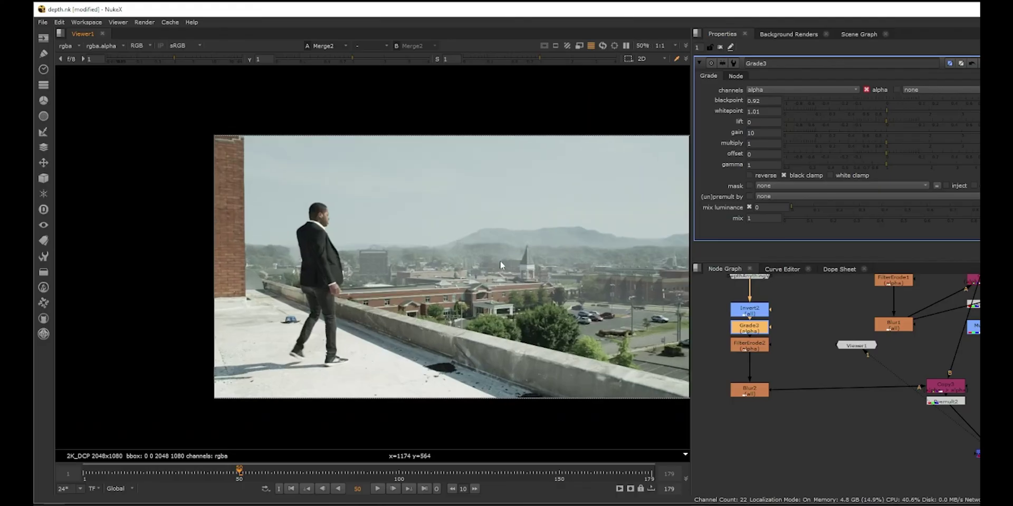
{"action": "scroll", "coordinate": [833, 348], "scroll_direction": "down", "scroll_amount": 3}
{"action": "middle_click_drag", "start_coordinate": [459, 307], "coordinate": [367, 303]}
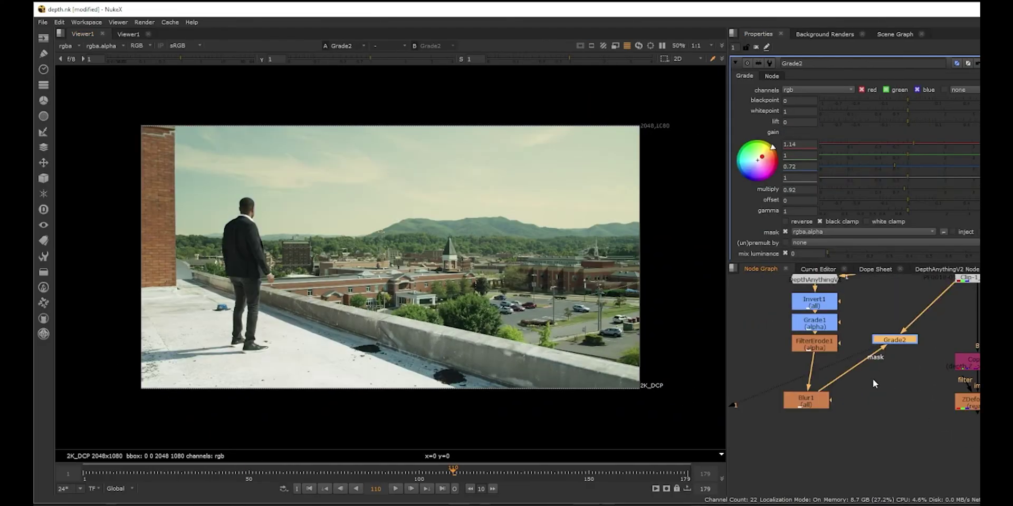
View the Read1 footage and compare it with DepthAnythingV2's false-color depth preview
{"action": "scroll", "coordinate": [872, 378], "scroll_direction": "down", "scroll_amount": 2}
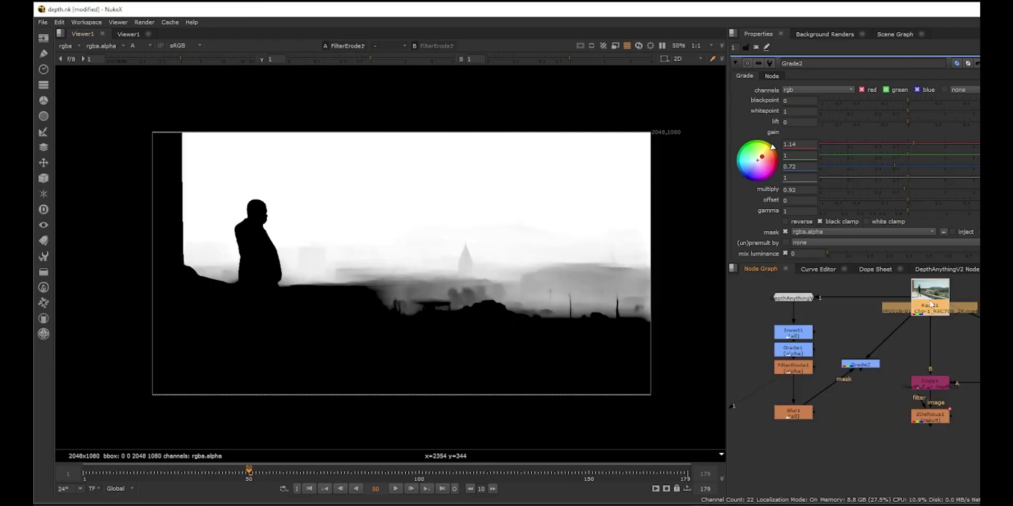
{"action": "key", "text": "1"}
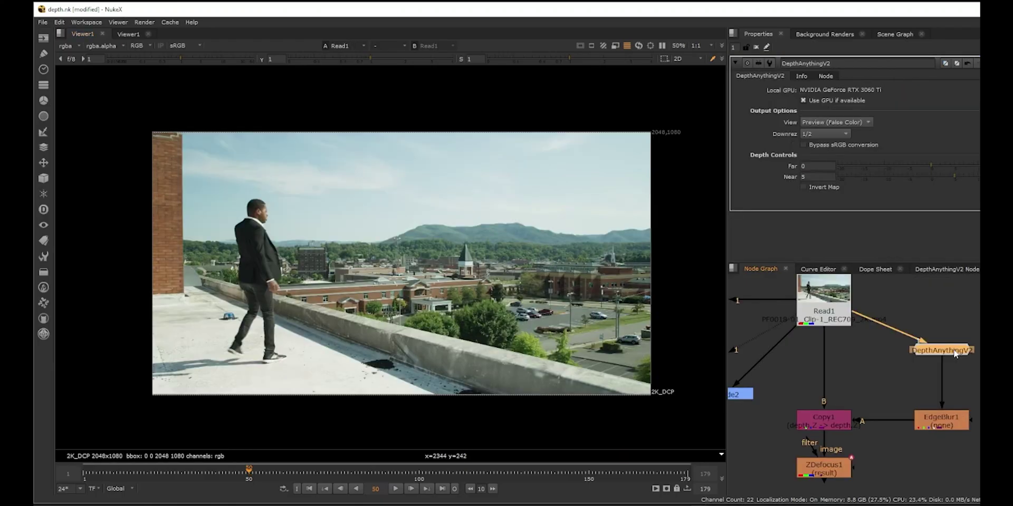
{"action": "key", "text": "1"}
{"action": "scroll", "coordinate": [490, 306], "scroll_direction": "down", "scroll_amount": 1}
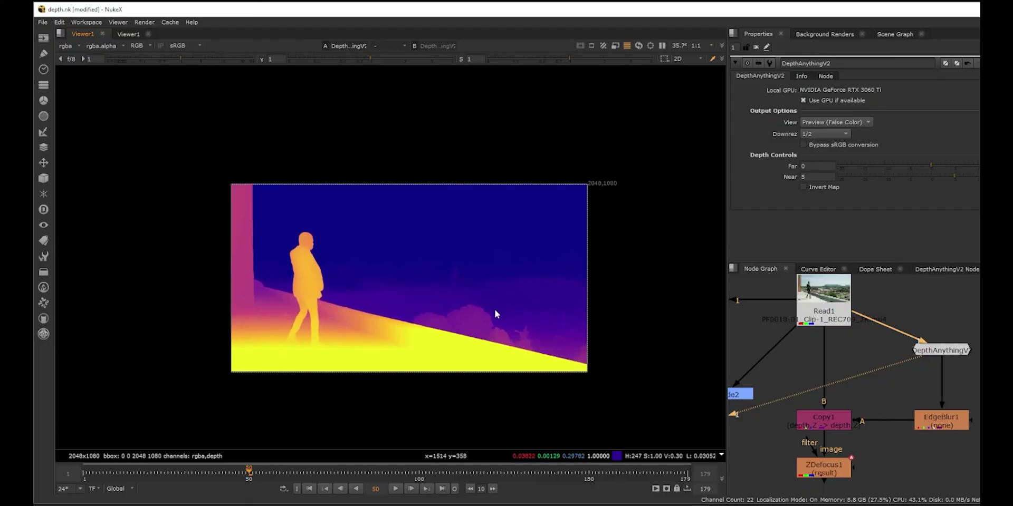
{"action": "scroll", "coordinate": [514, 303], "scroll_direction": "up", "scroll_amount": 1}
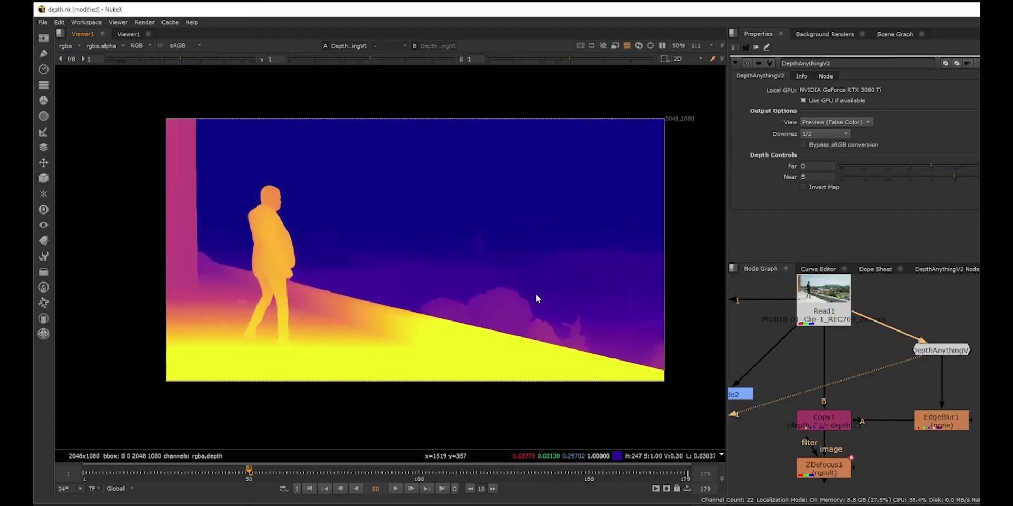